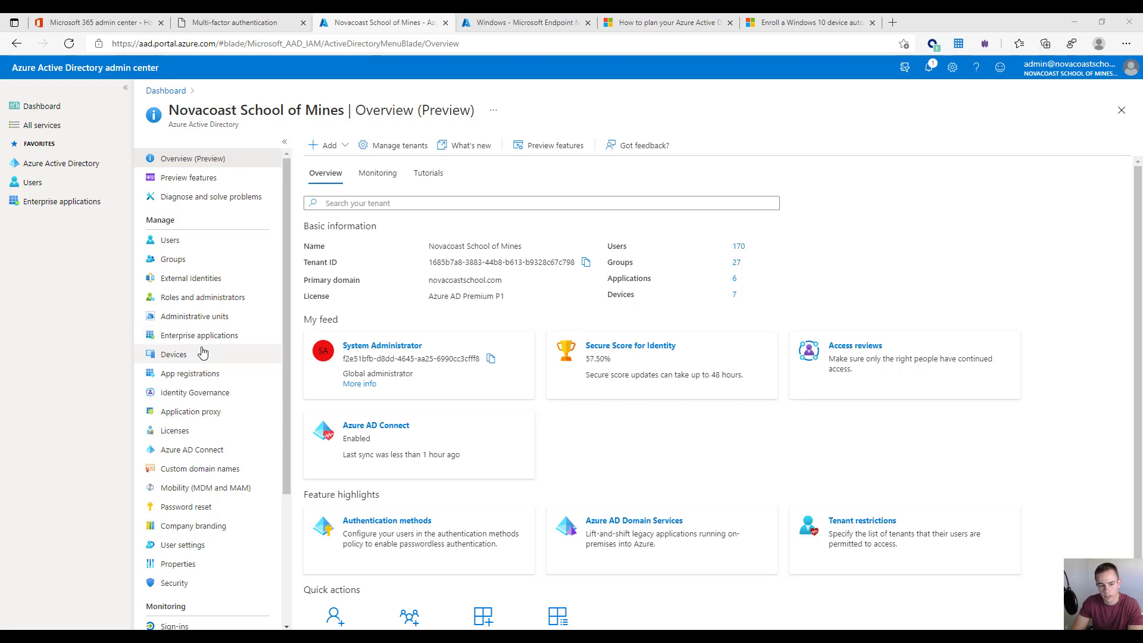
# Step: Review the tenant's device list and the device setting controlling which users may join devices to Azure AD
pyautogui.click(234, 354)
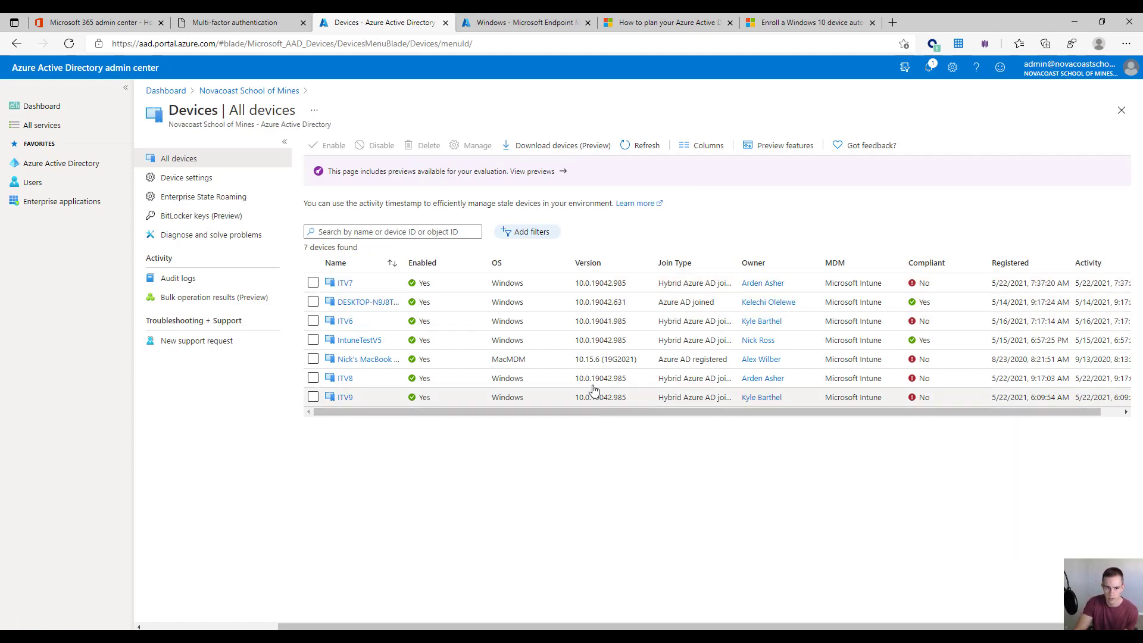
pyautogui.click(191, 180)
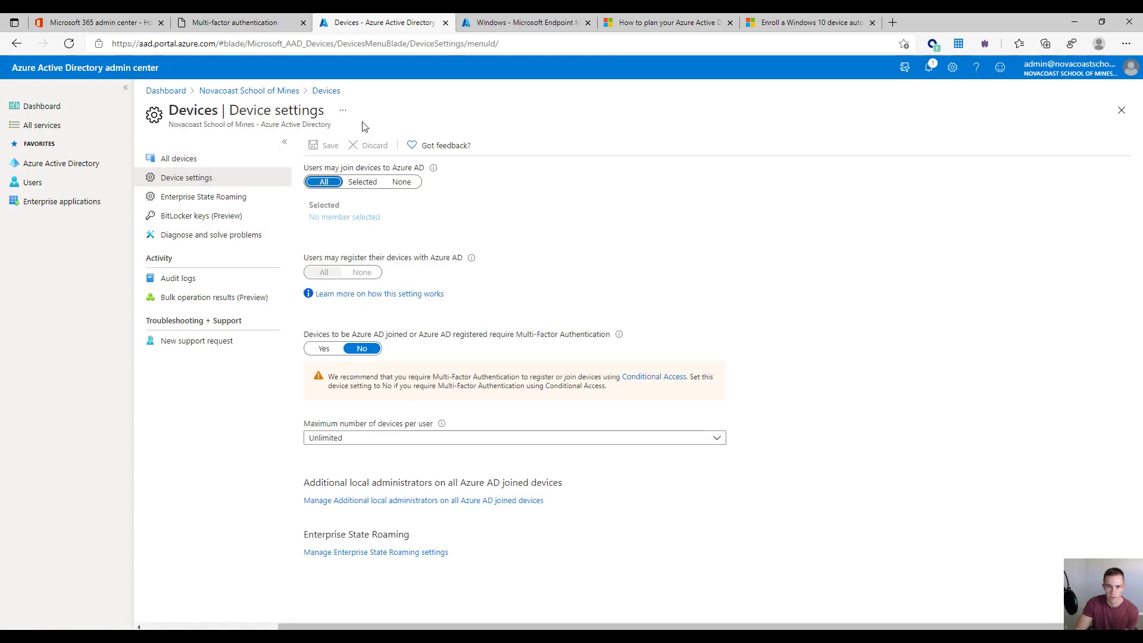
pyautogui.moveTo(304, 167); pyautogui.dragTo(326, 186)
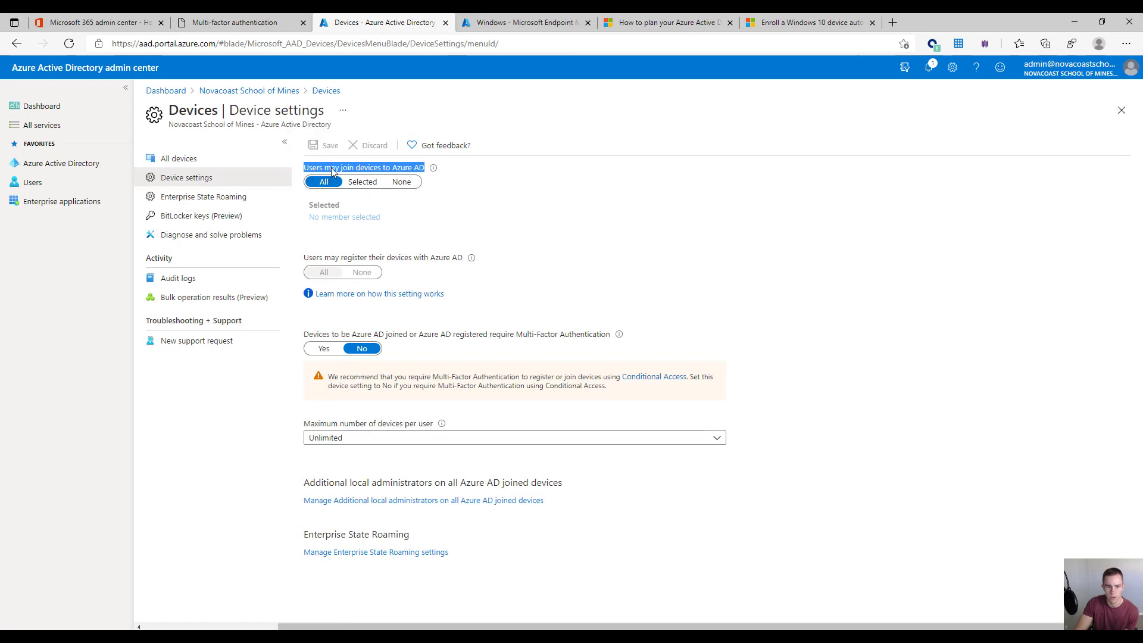
# Step: Check the MDM user scope for Microsoft Intune in the tenant's Mobility (MDM and MAM) configuration
pyautogui.click(268, 91)
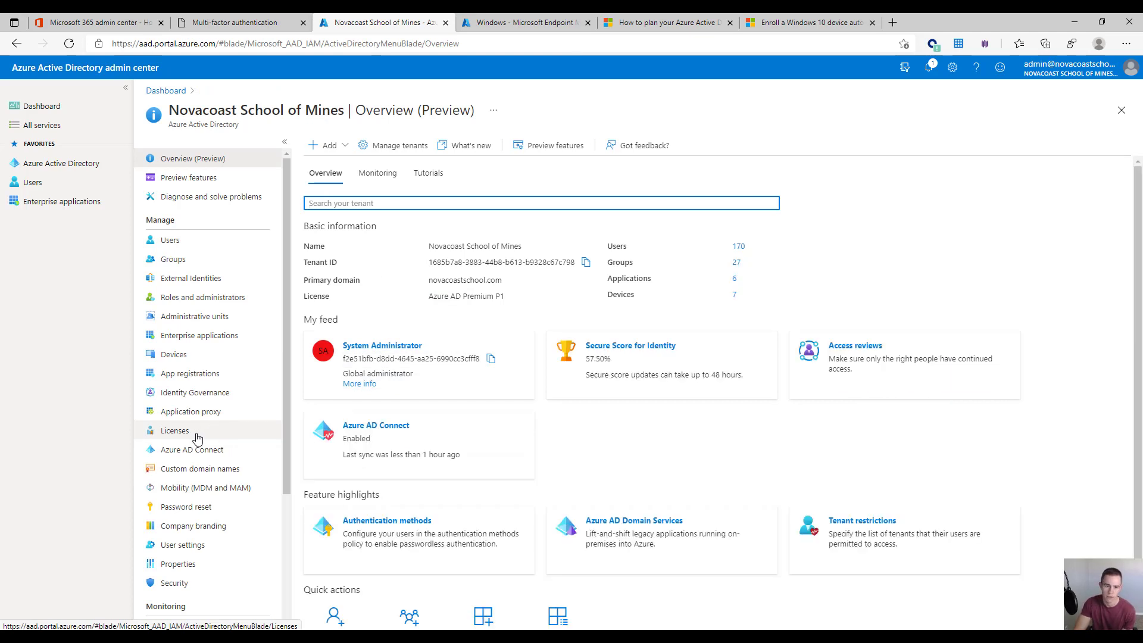
pyautogui.click(229, 488)
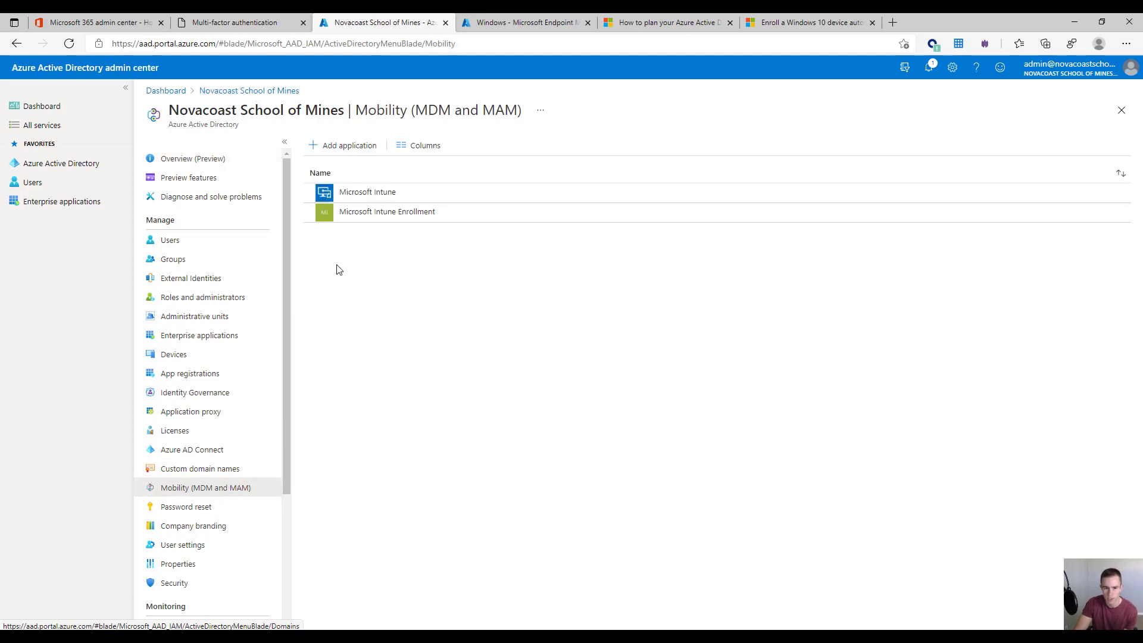
pyautogui.click(357, 194)
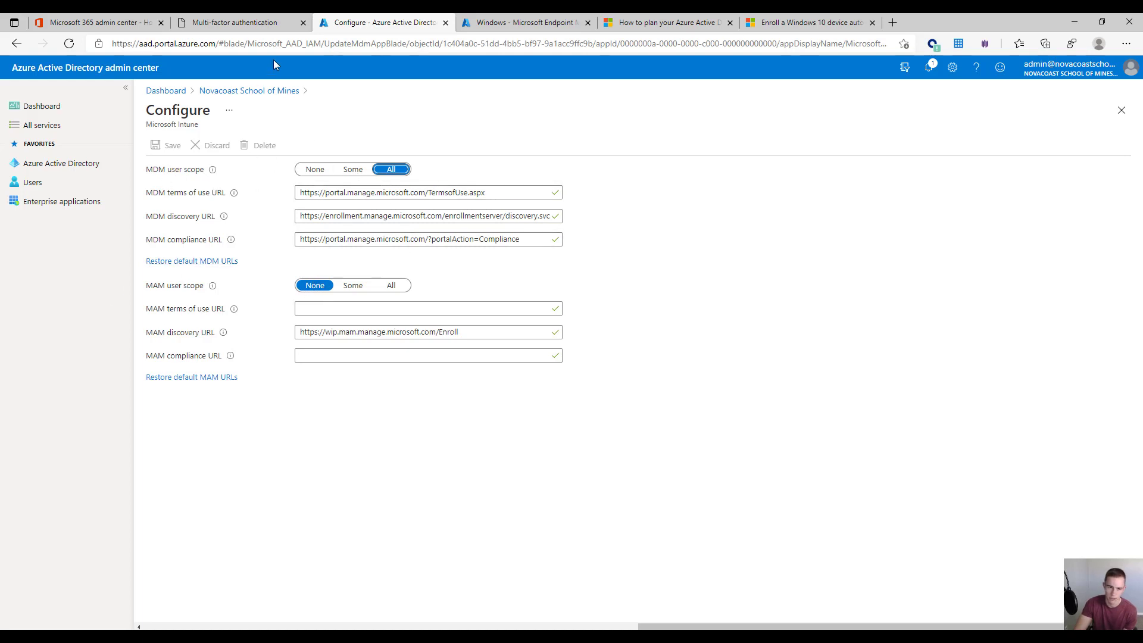
pyautogui.click(263, 93)
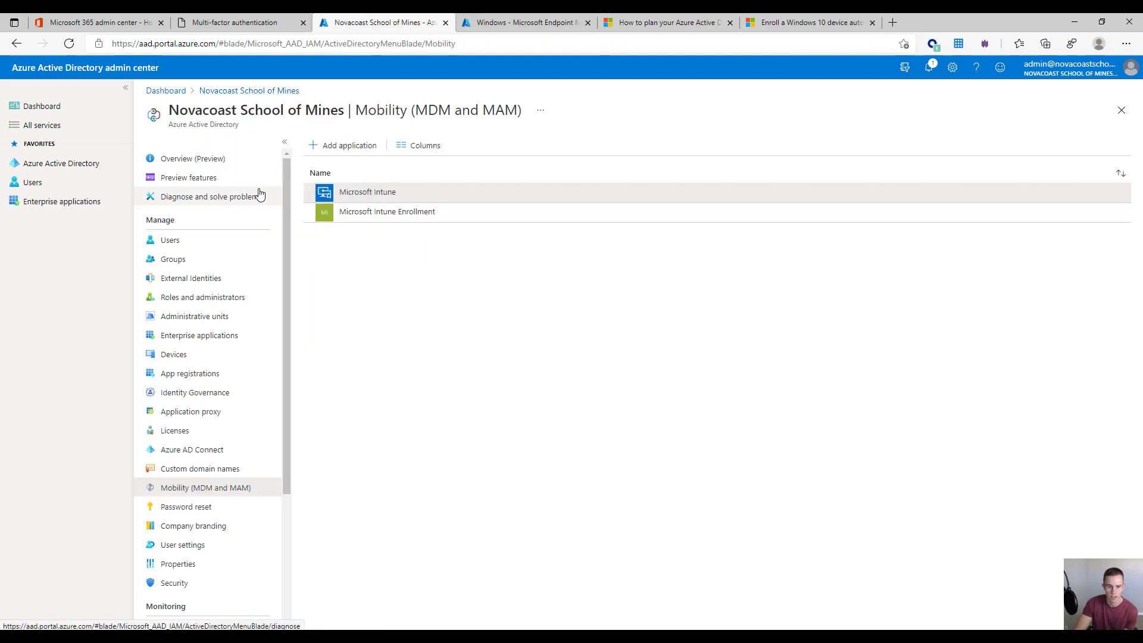
# Step: Switch to the Microsoft Endpoint Manager admin center and view the platform settings of the default All Users device type enrollment restriction
pyautogui.click(548, 24)
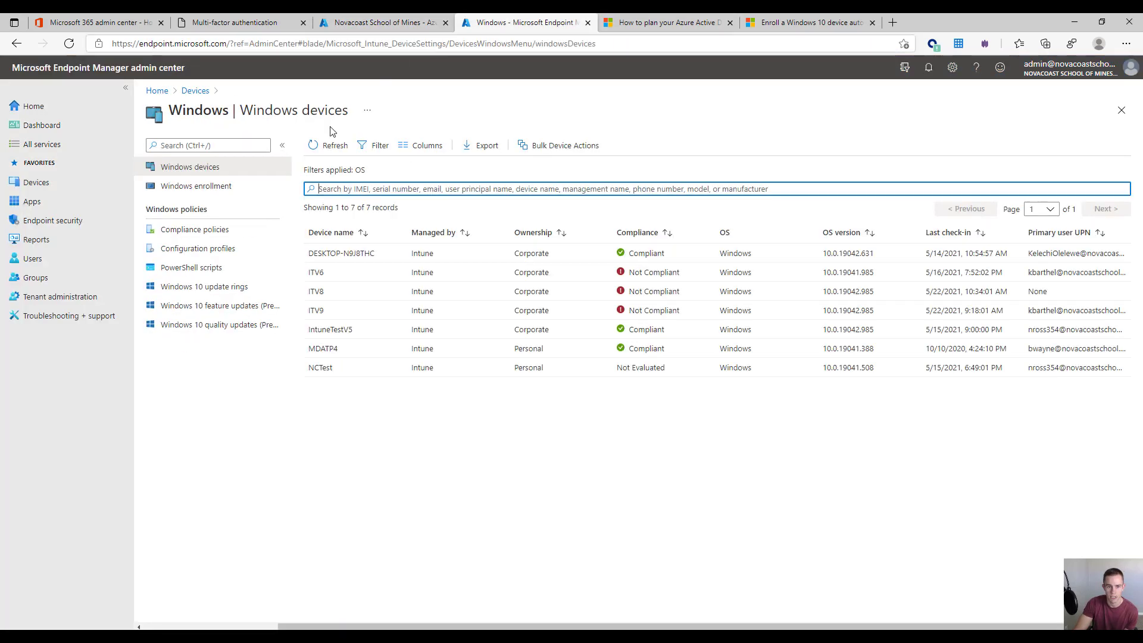
pyautogui.click(21, 185)
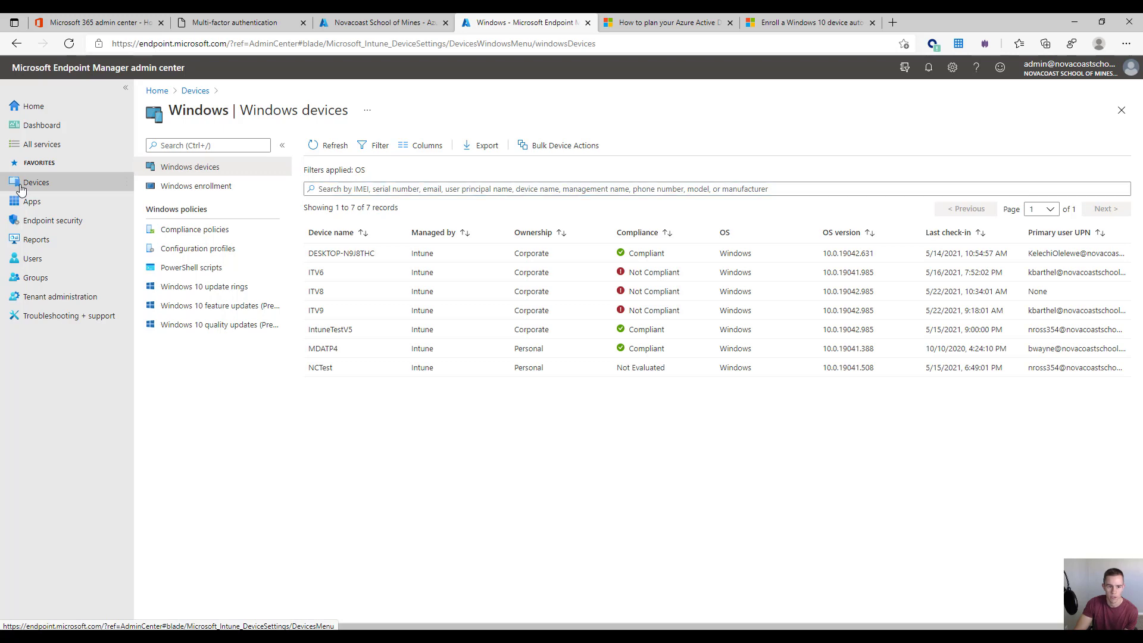
pyautogui.click(195, 351)
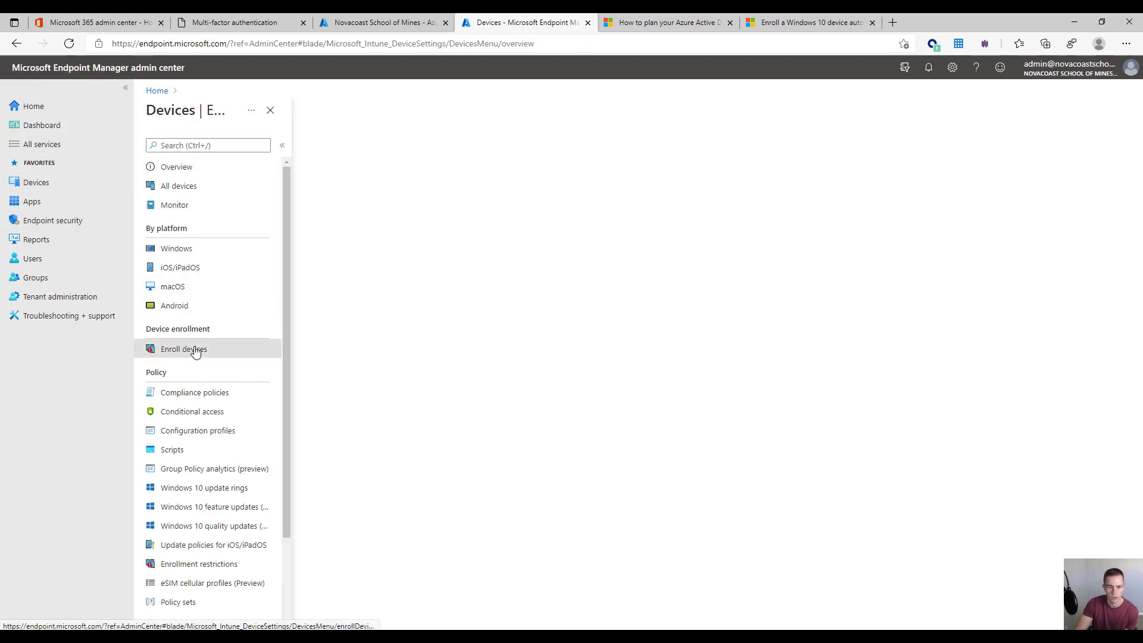
pyautogui.click(198, 234)
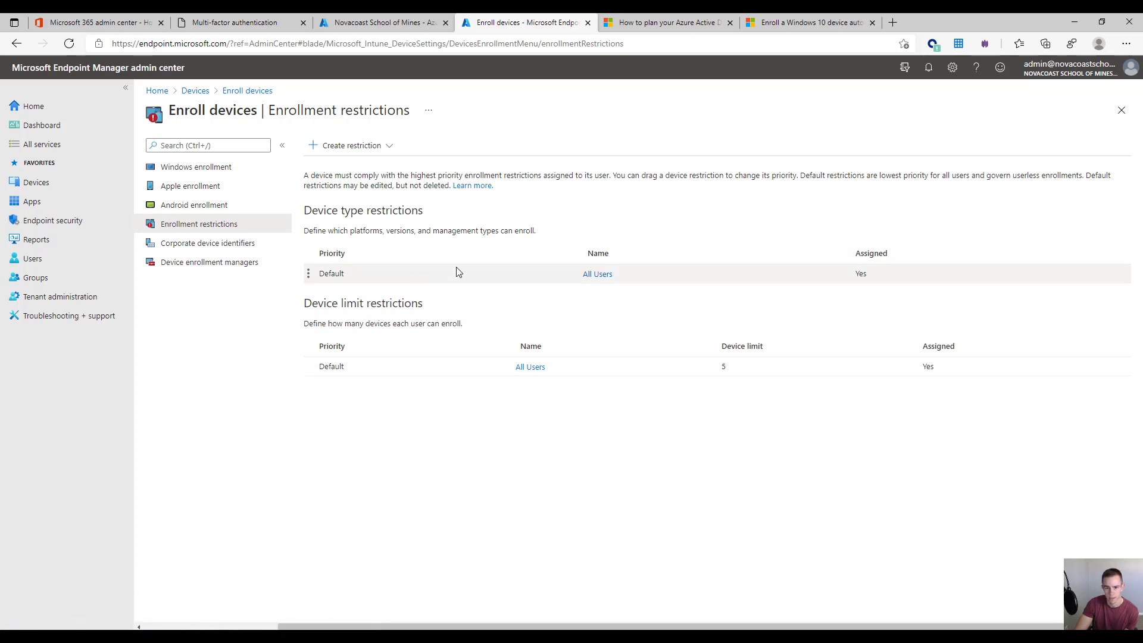
pyautogui.click(595, 274)
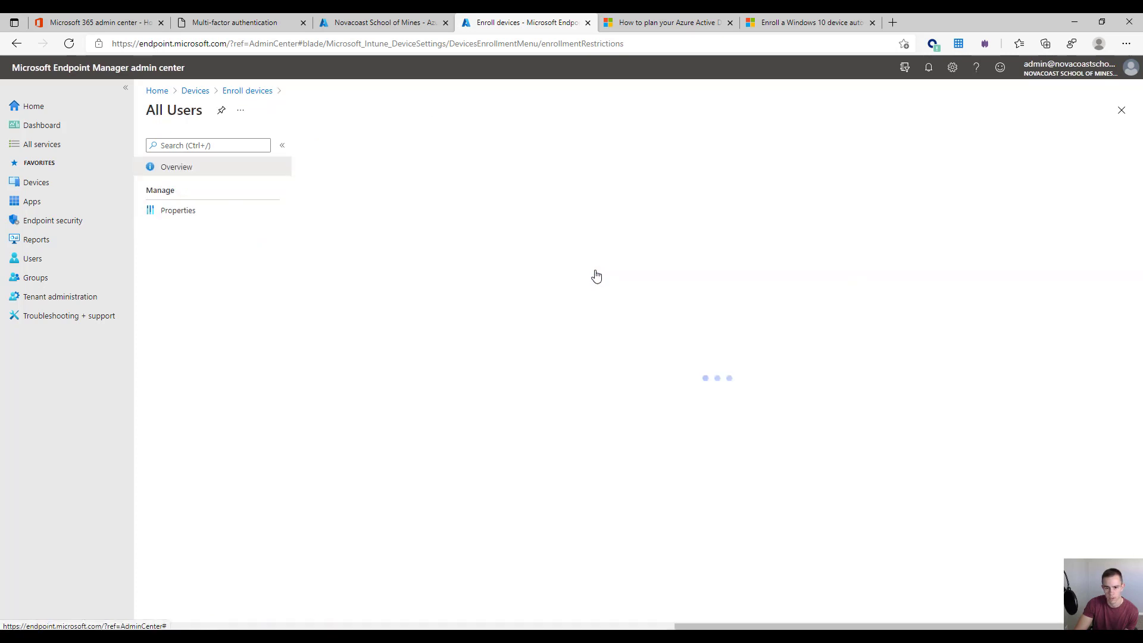
pyautogui.click(227, 214)
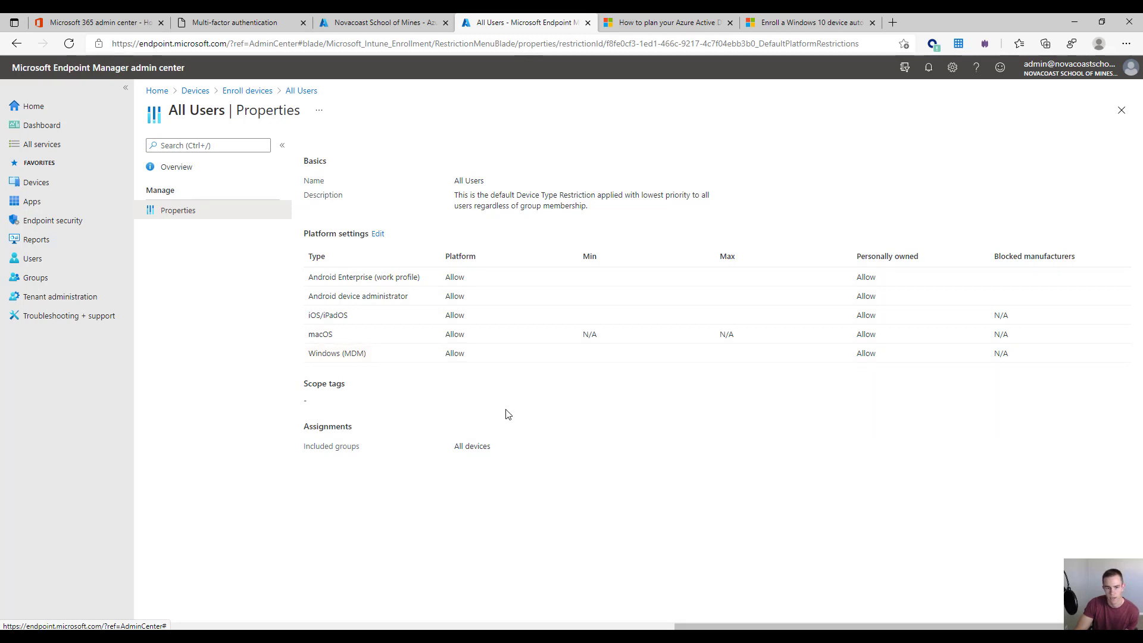
# Step: Open the Intune Enrollment Exception conditional access policy and examine which cloud apps it includes
pyautogui.click(196, 92)
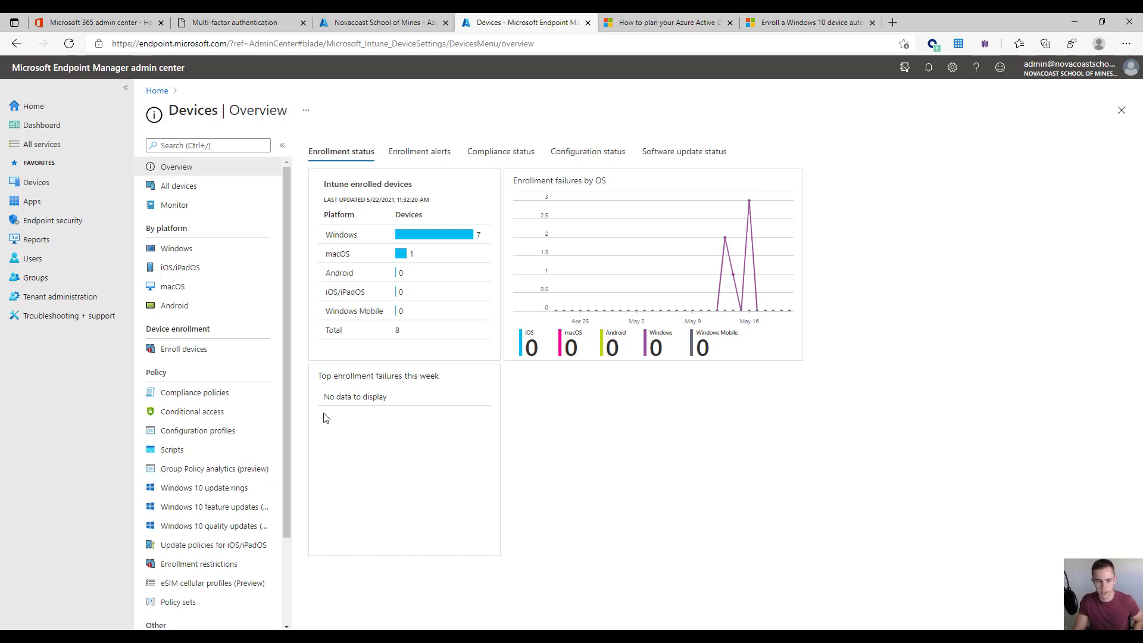
pyautogui.click(225, 406)
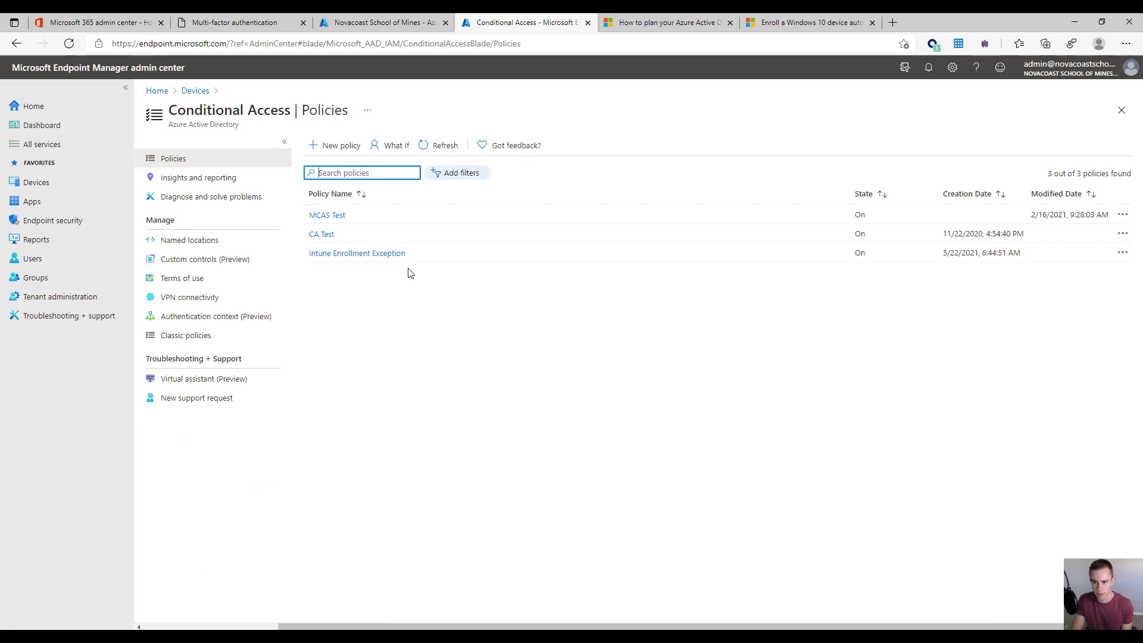
pyautogui.click(372, 256)
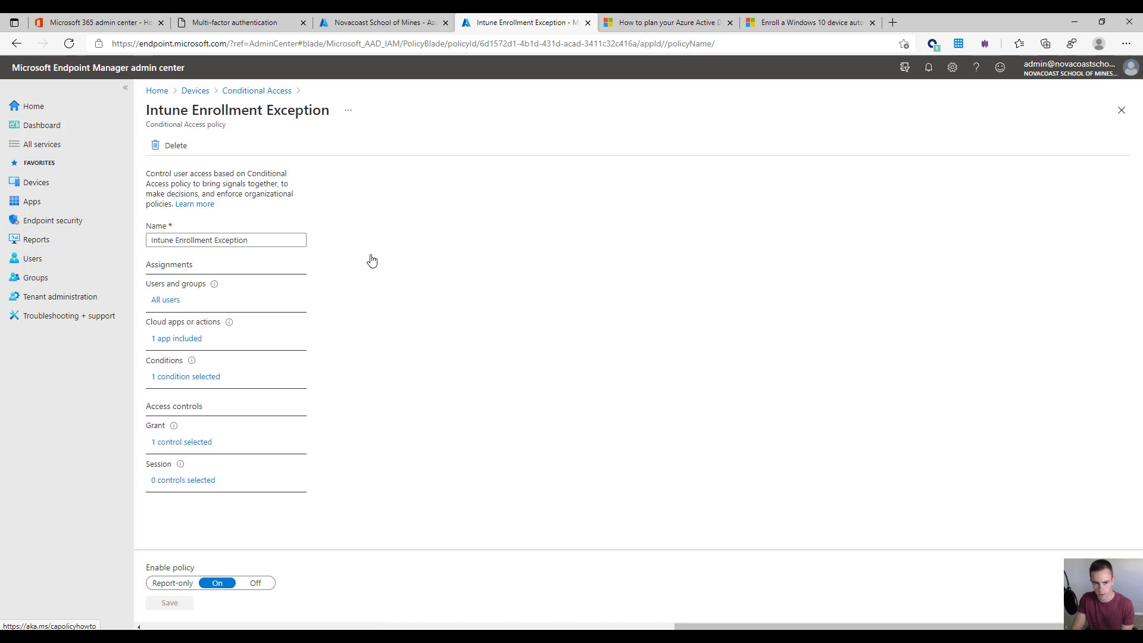
pyautogui.click(153, 337)
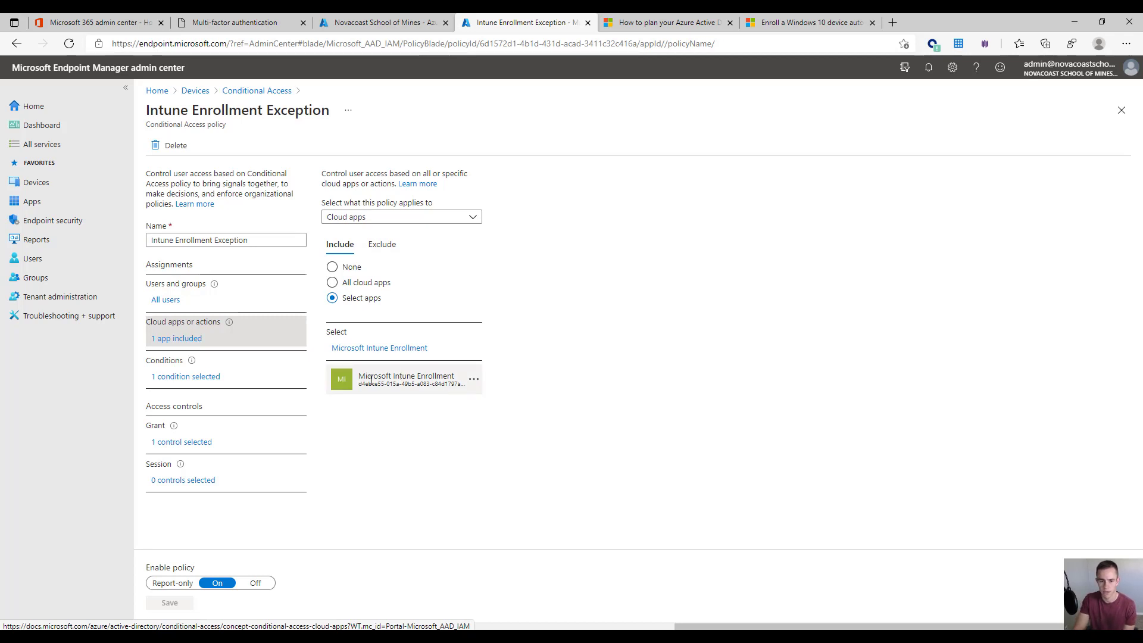
pyautogui.moveTo(358, 377); pyautogui.dragTo(483, 392)
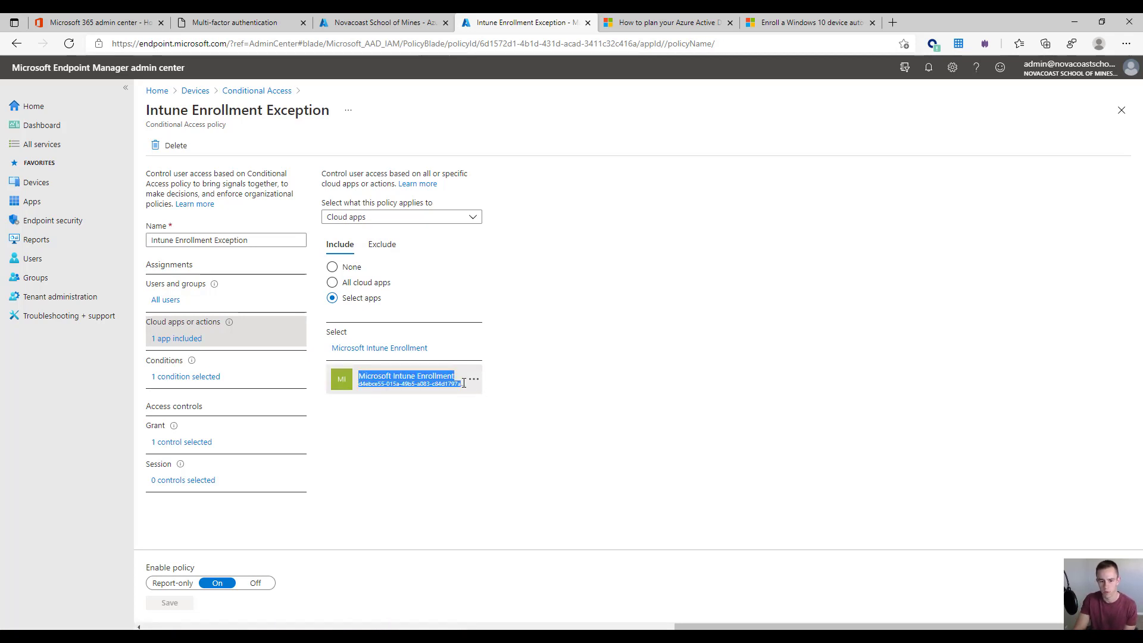
pyautogui.click(491, 396)
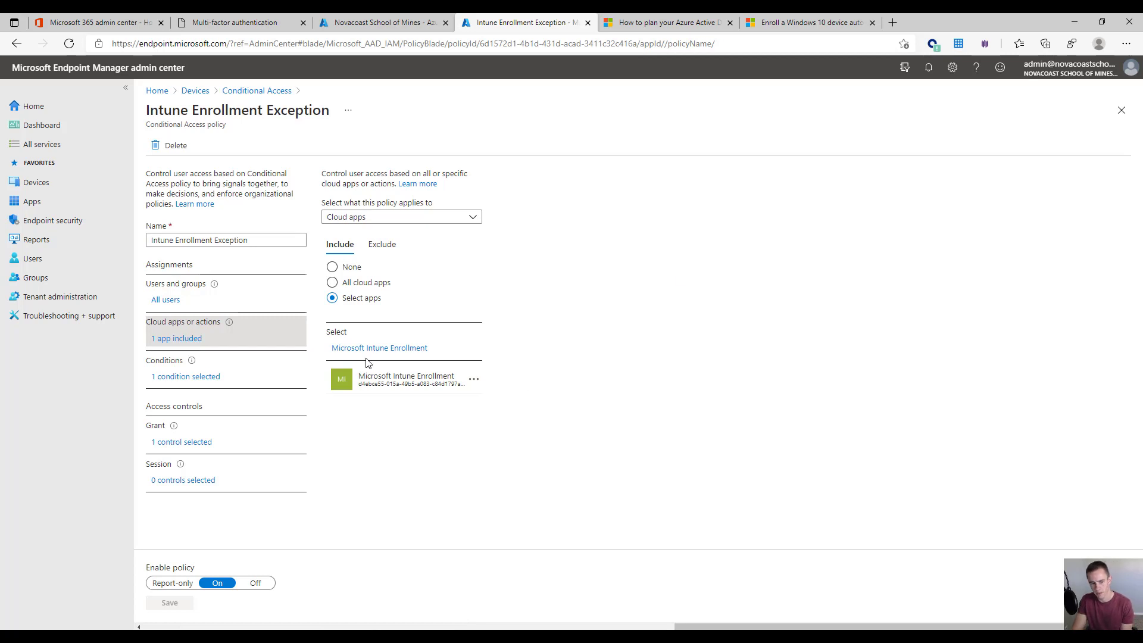
# Step: Examine the policy's grant controls, including the Hybrid Azure AD joined device requirement
pyautogui.click(199, 442)
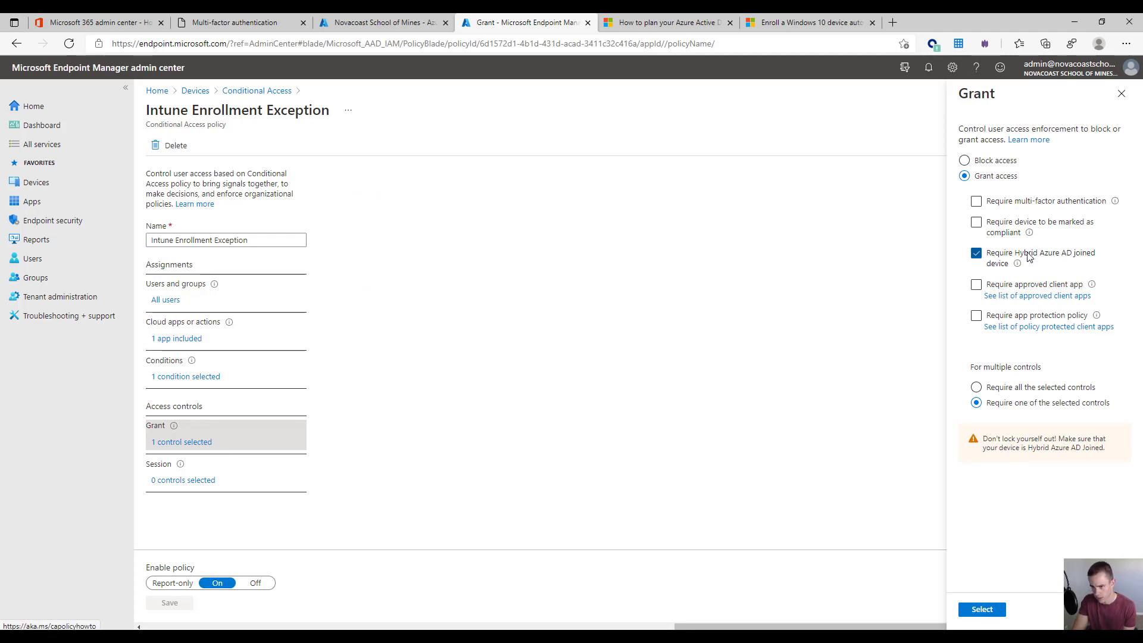
pyautogui.moveTo(1019, 265)
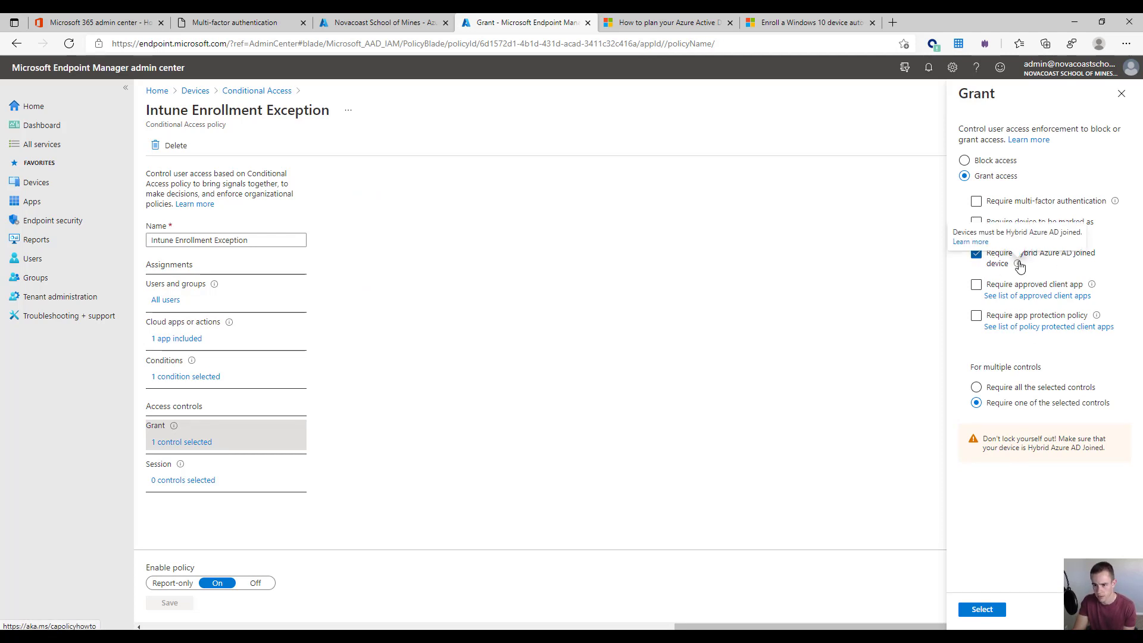
pyautogui.click(1121, 93)
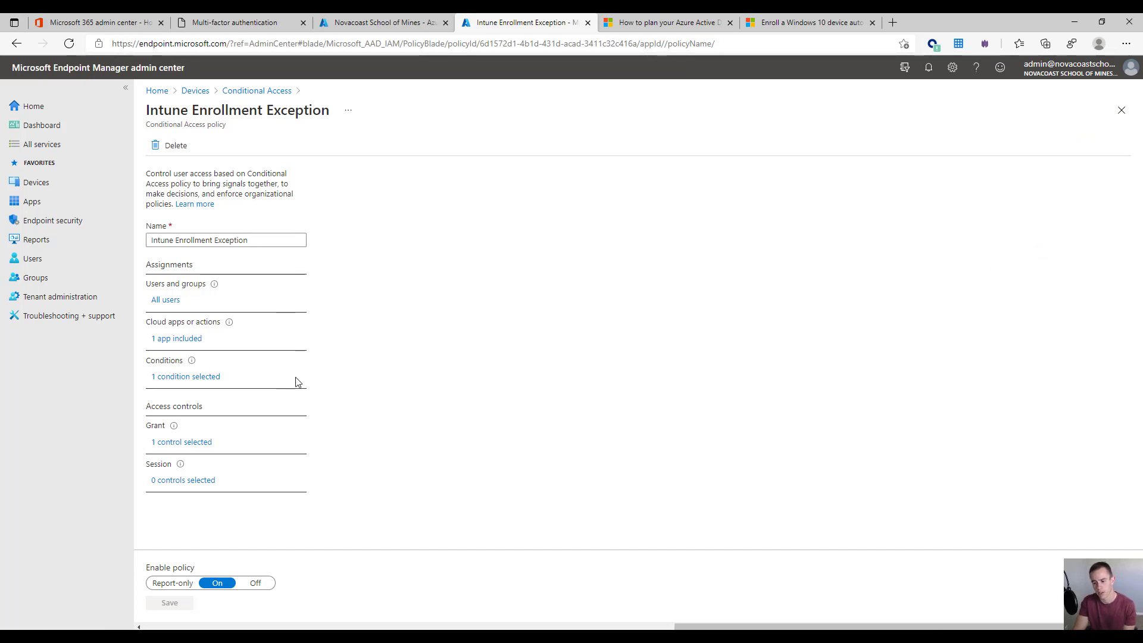
# Step: Set the policy's included cloud apps to None and choose Microsoft Intune Enrollment as an excluded cloud app
pyautogui.click(182, 339)
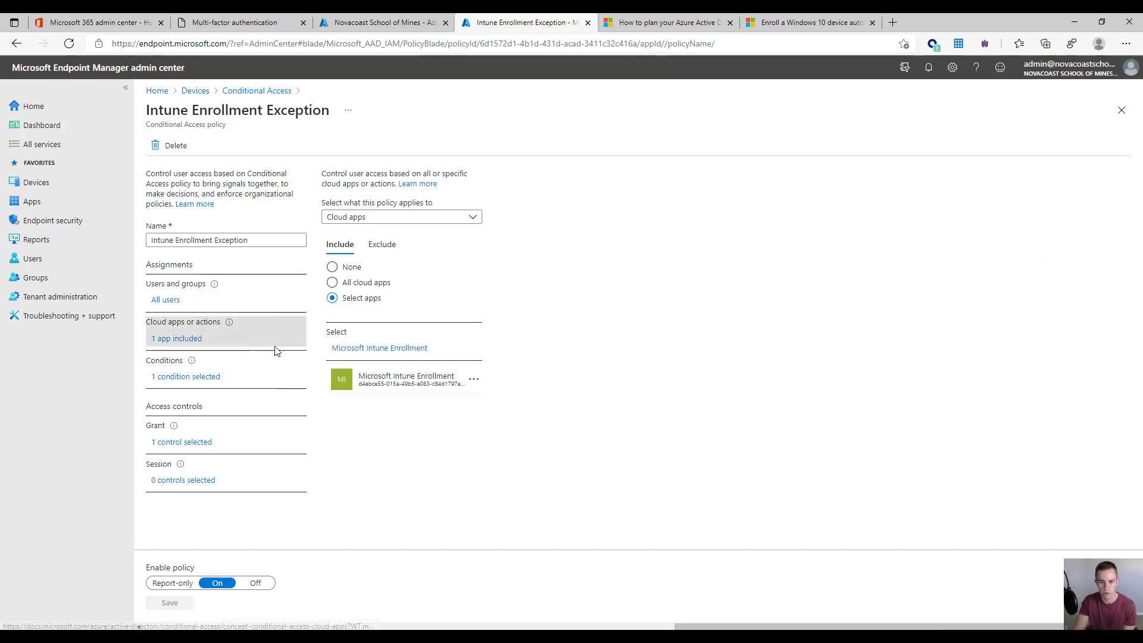
pyautogui.click(332, 268)
pyautogui.click(384, 254)
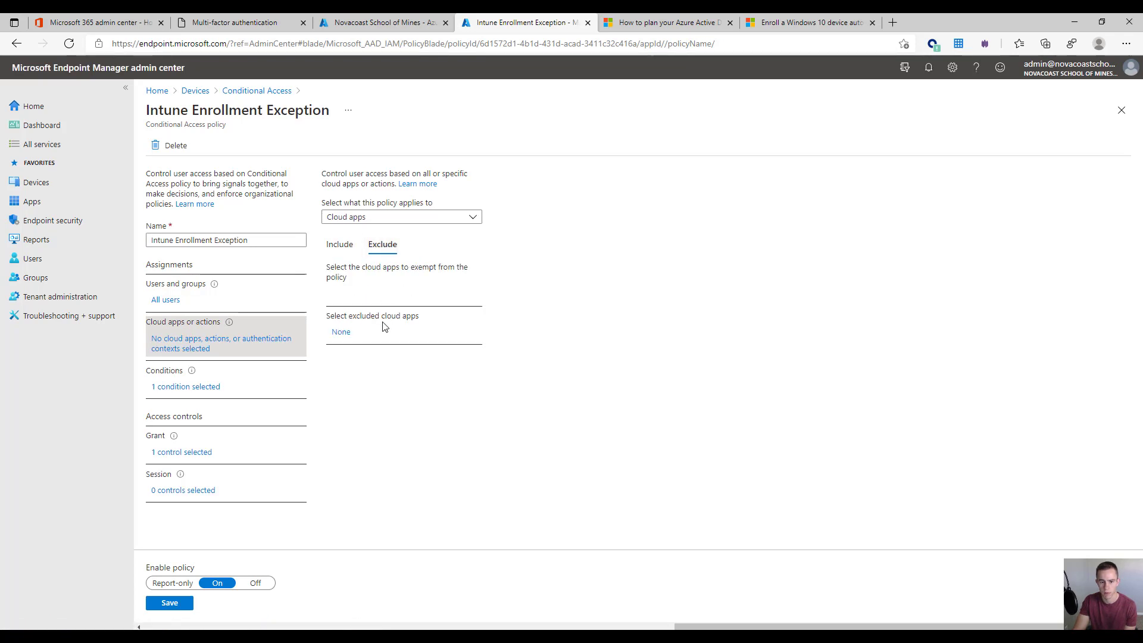
pyautogui.click(341, 332)
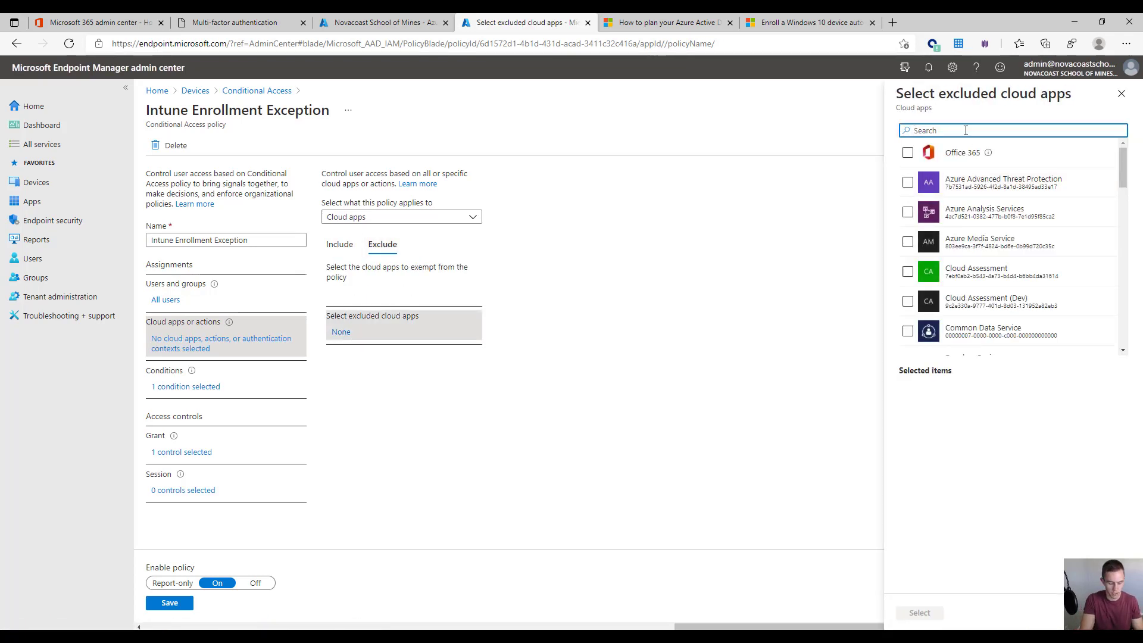
pyautogui.write('Microsoft In')
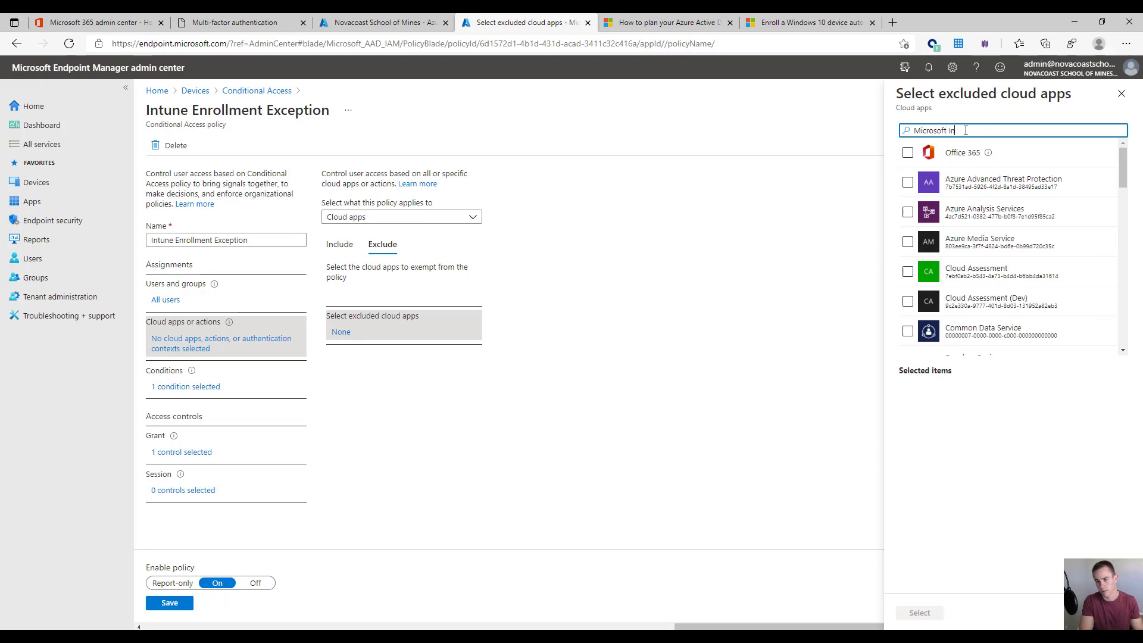
pyautogui.write('tune')
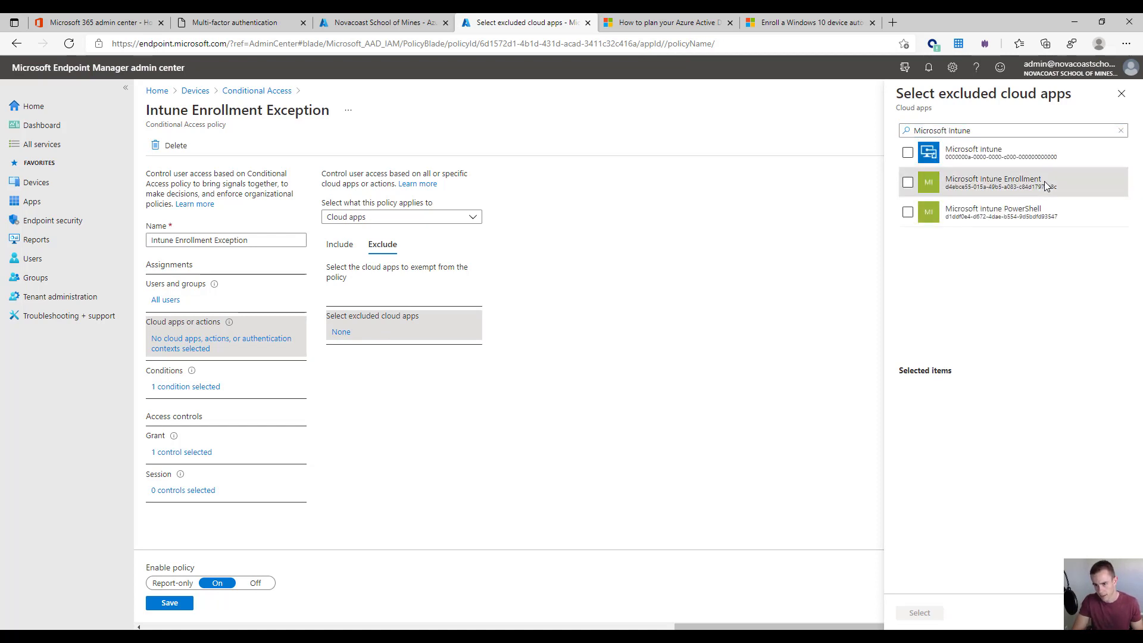
pyautogui.click(907, 182)
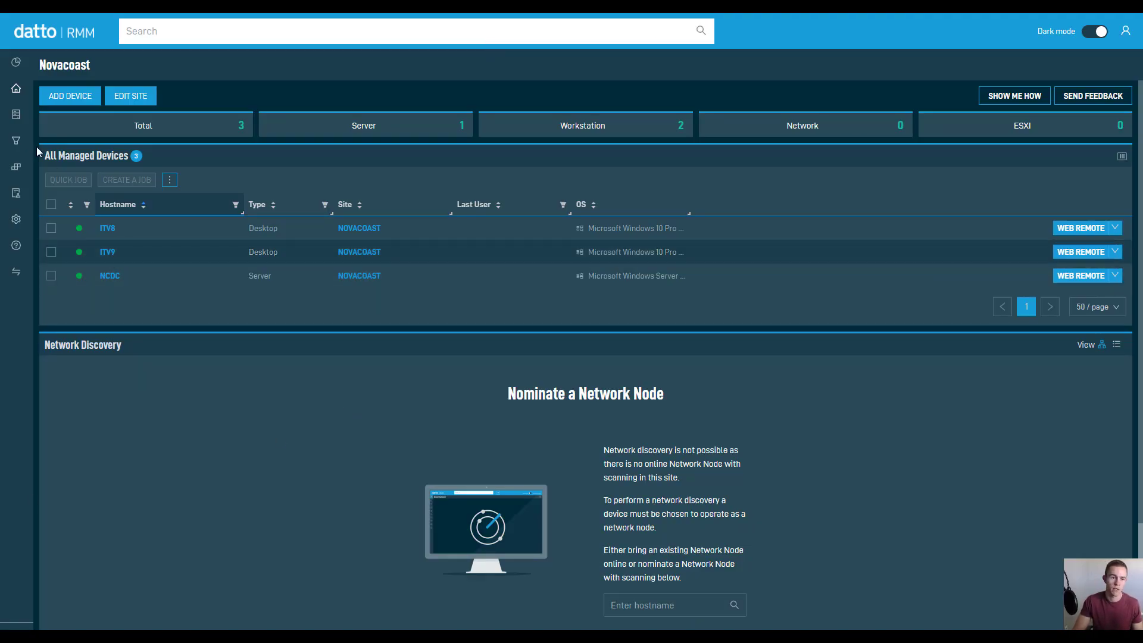
# Step: Open the Intune Enrollment component from the component library and examine the registry keys and scheduled task XML in its PowerShell script
pyautogui.moveTo(25, 167)
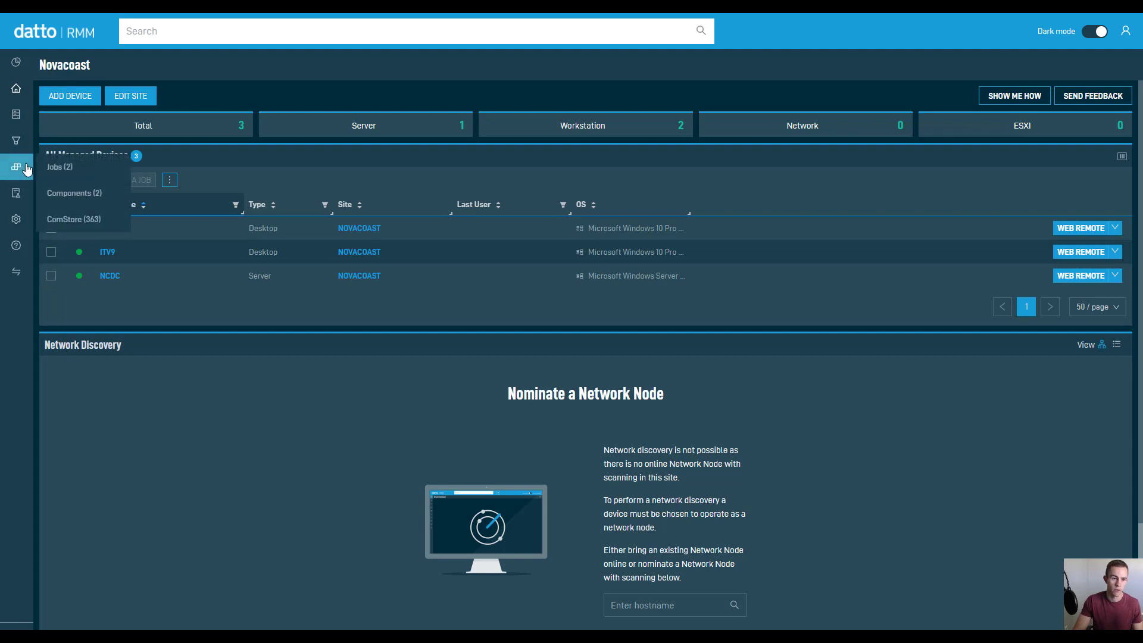
pyautogui.click(100, 193)
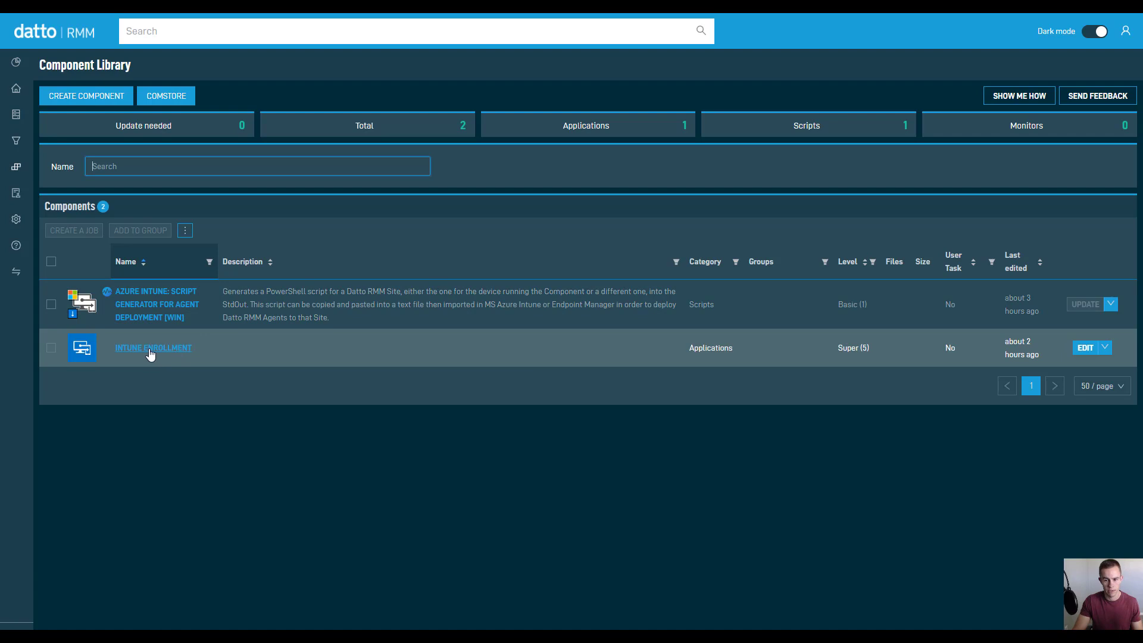
pyautogui.click(147, 351)
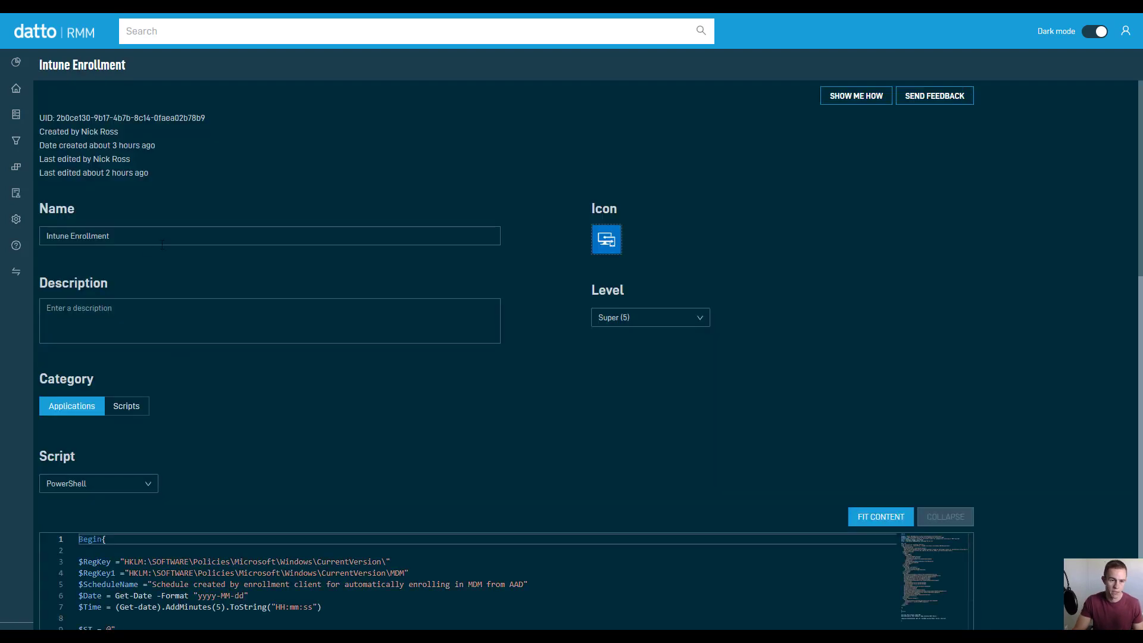
pyautogui.scroll(-4, 237, 317)
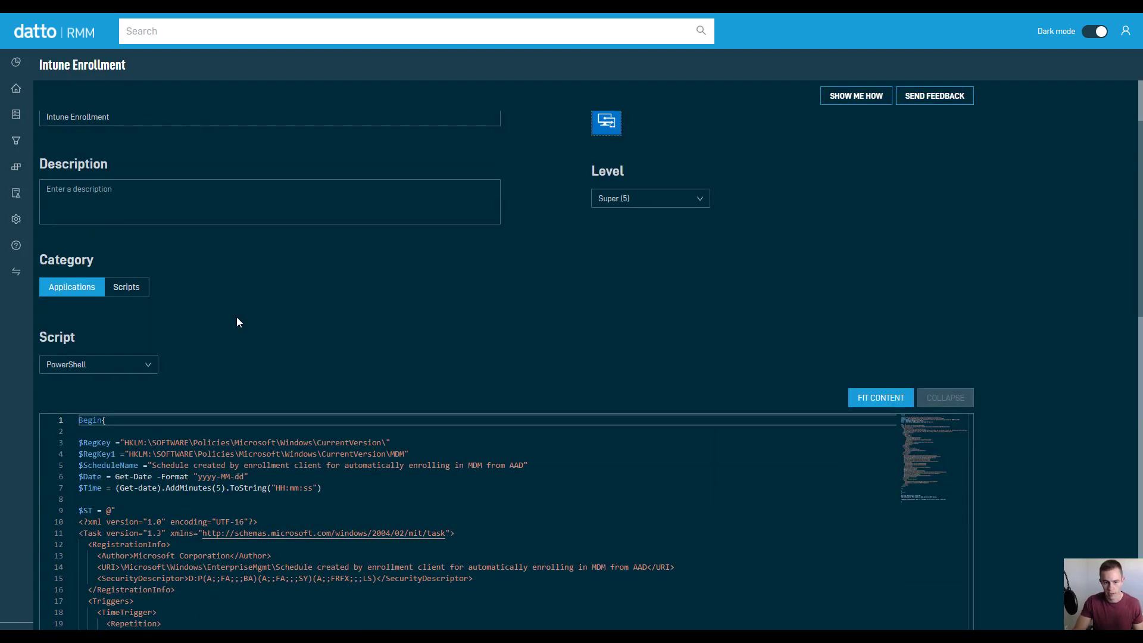
pyautogui.scroll(-1, 278, 370)
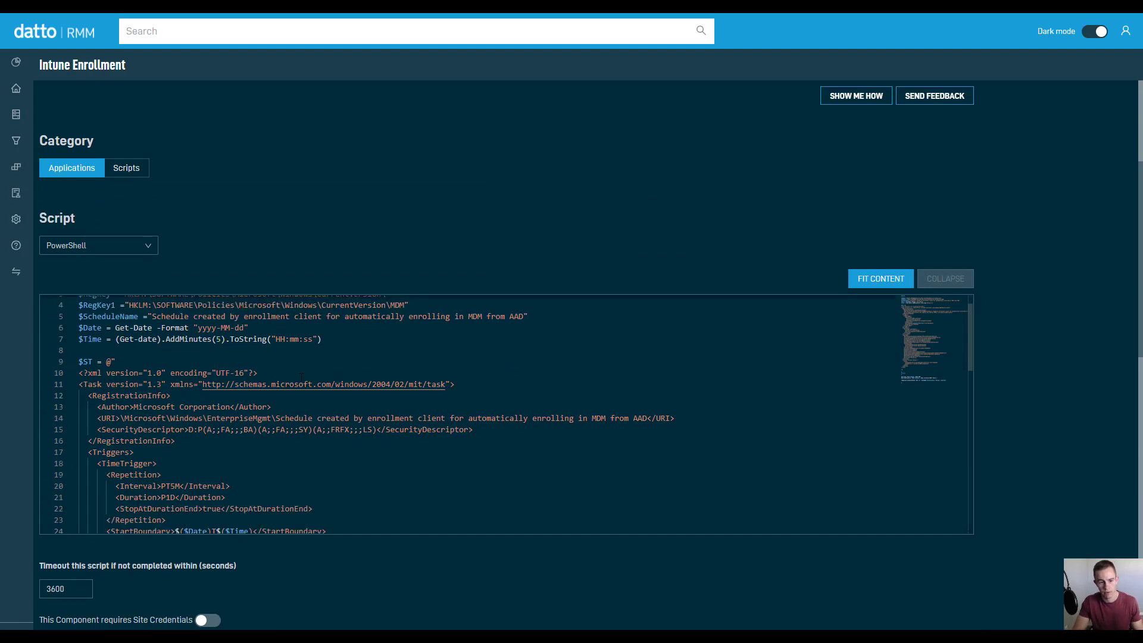
pyautogui.scroll(-9, 388, 403)
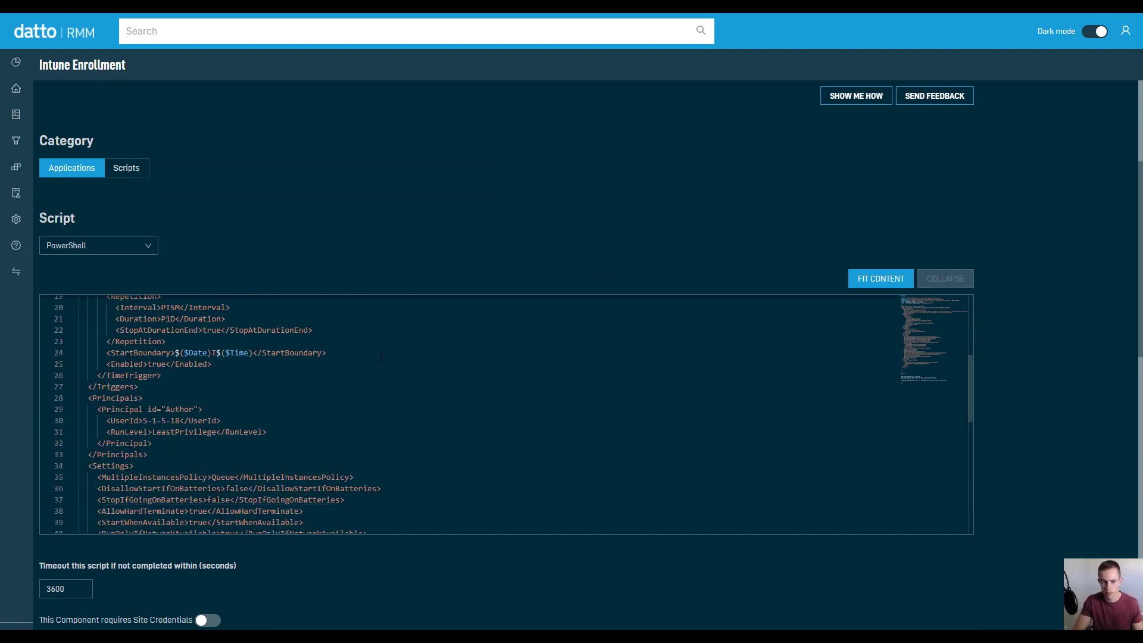
pyautogui.scroll(-6, 483, 367)
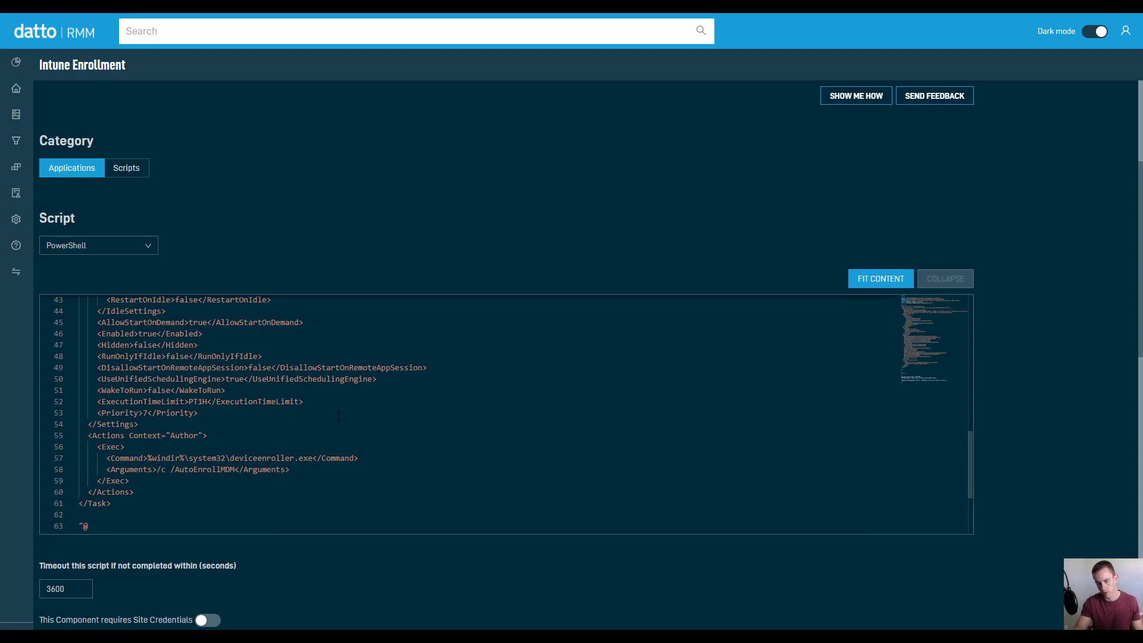
pyautogui.scroll(10, 339, 416)
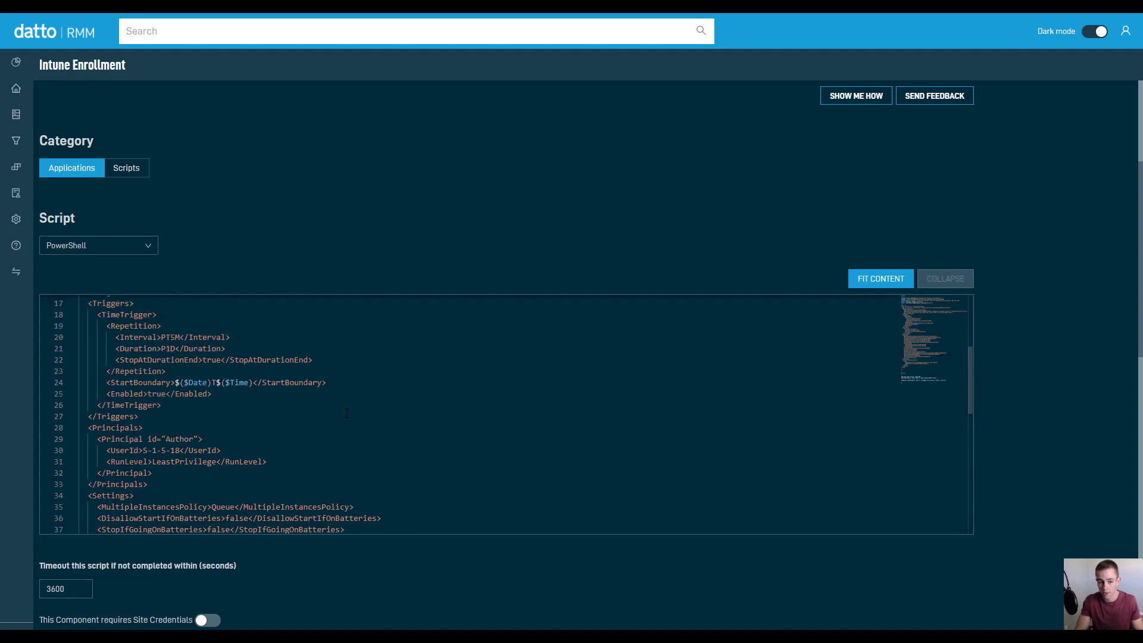
pyautogui.scroll(9, 347, 413)
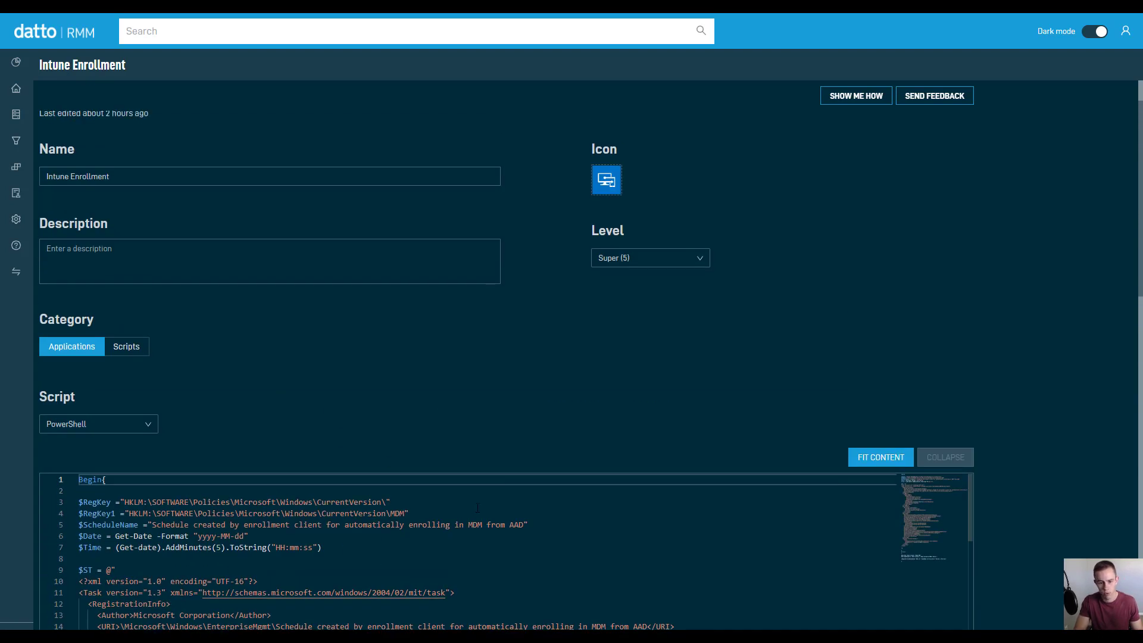
pyautogui.scroll(-2, 549, 519)
pyautogui.scroll(-3, 1051, 458)
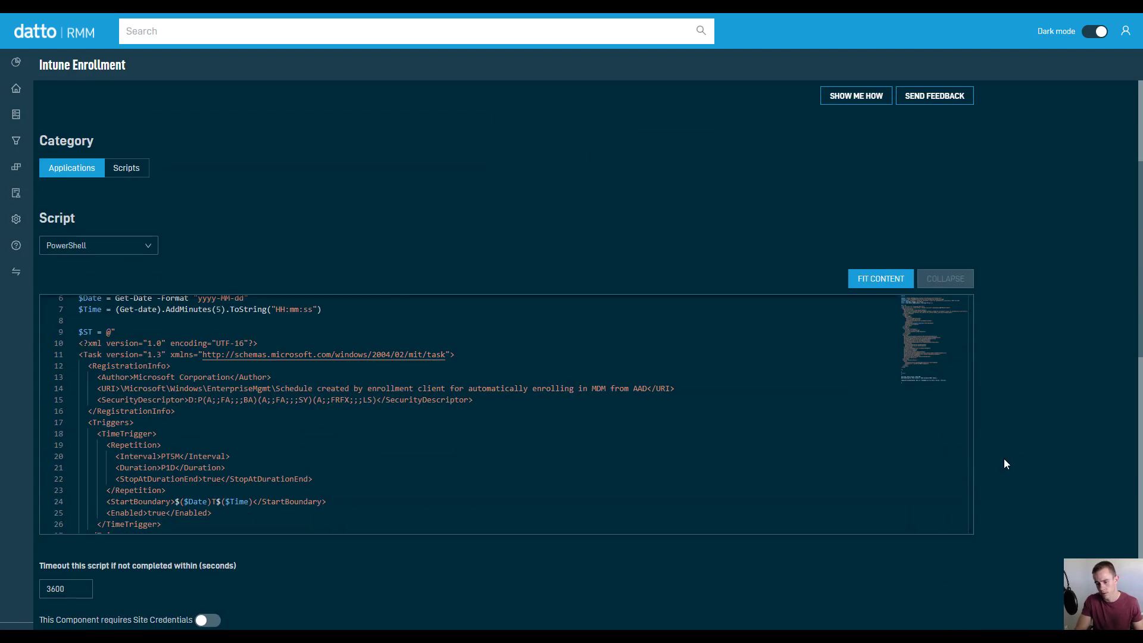
pyautogui.scroll(2, 599, 461)
pyautogui.scroll(1, 599, 461)
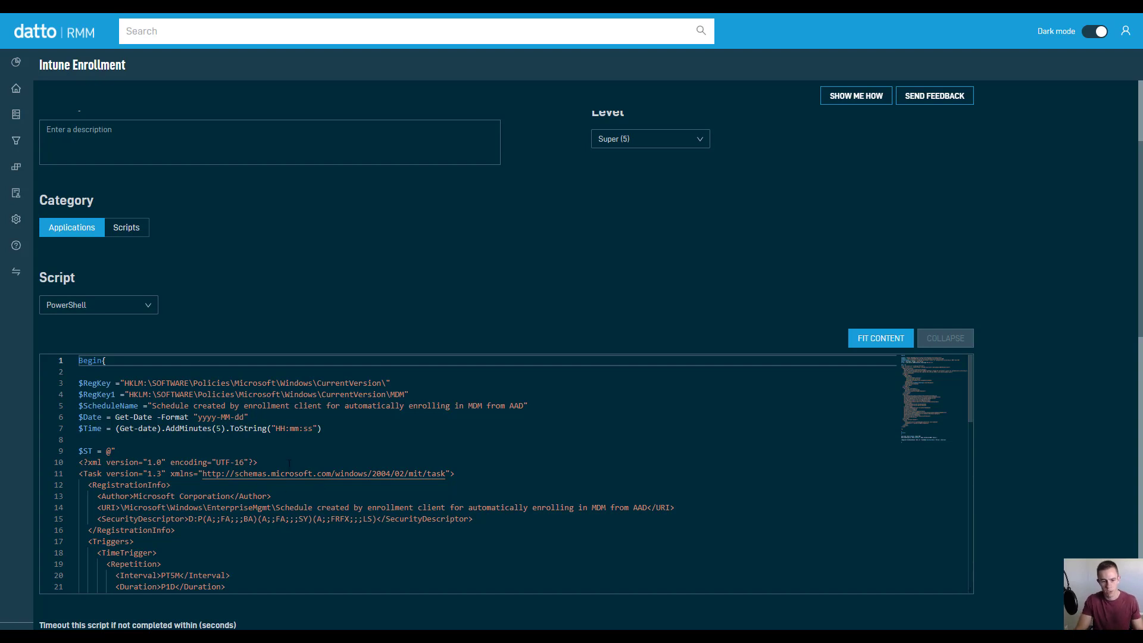
# Step: Examine the script's task action and the Process block that creates the MDM registry entries and registers the scheduled task
pyautogui.scroll(-3, 288, 464)
pyautogui.scroll(-10, 307, 469)
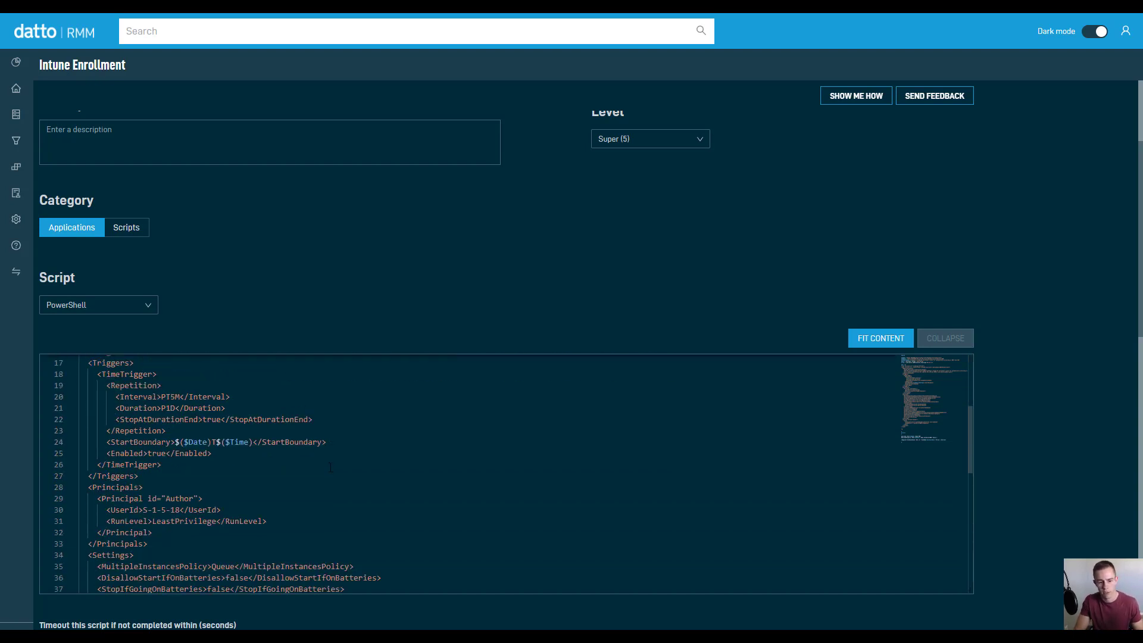
pyautogui.scroll(-3, 417, 488)
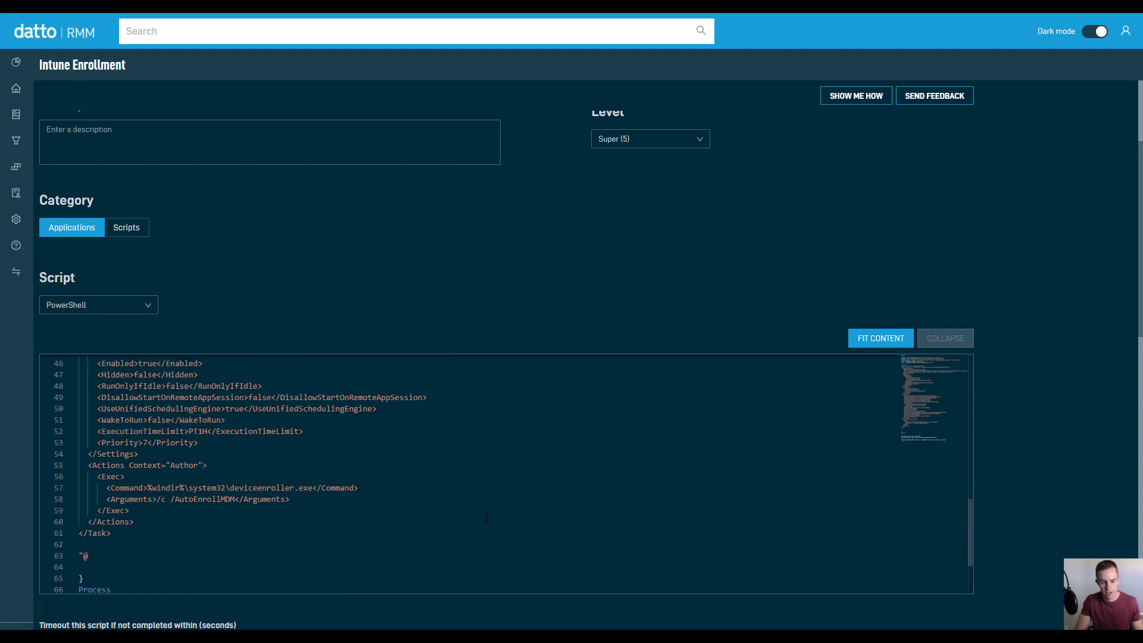
pyautogui.scroll(-2, 618, 513)
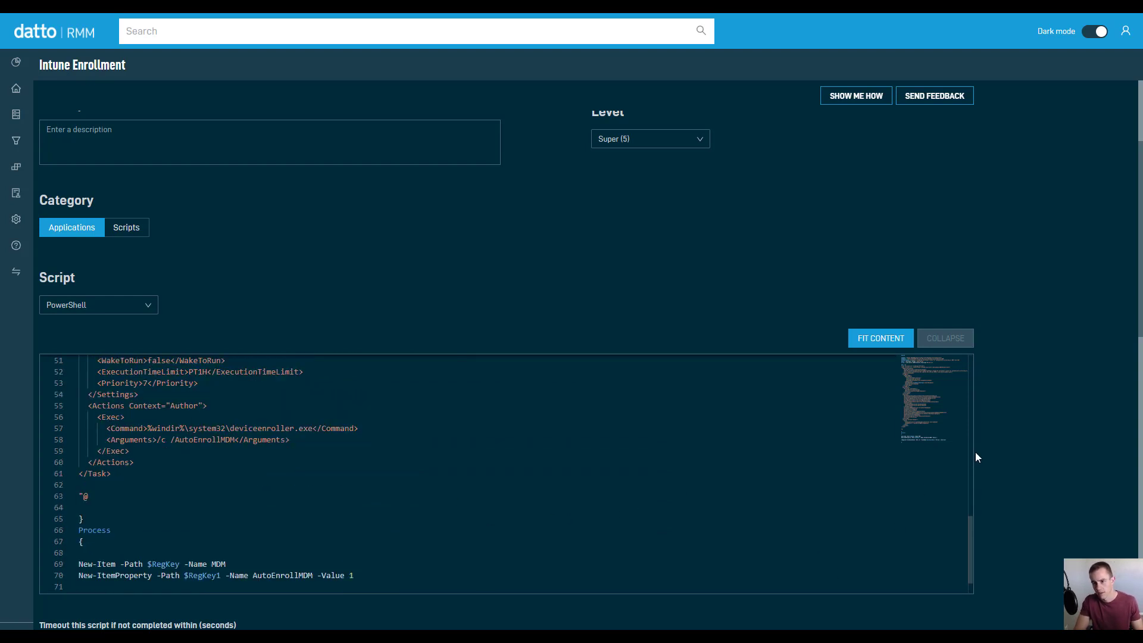
pyautogui.scroll(-2, 977, 456)
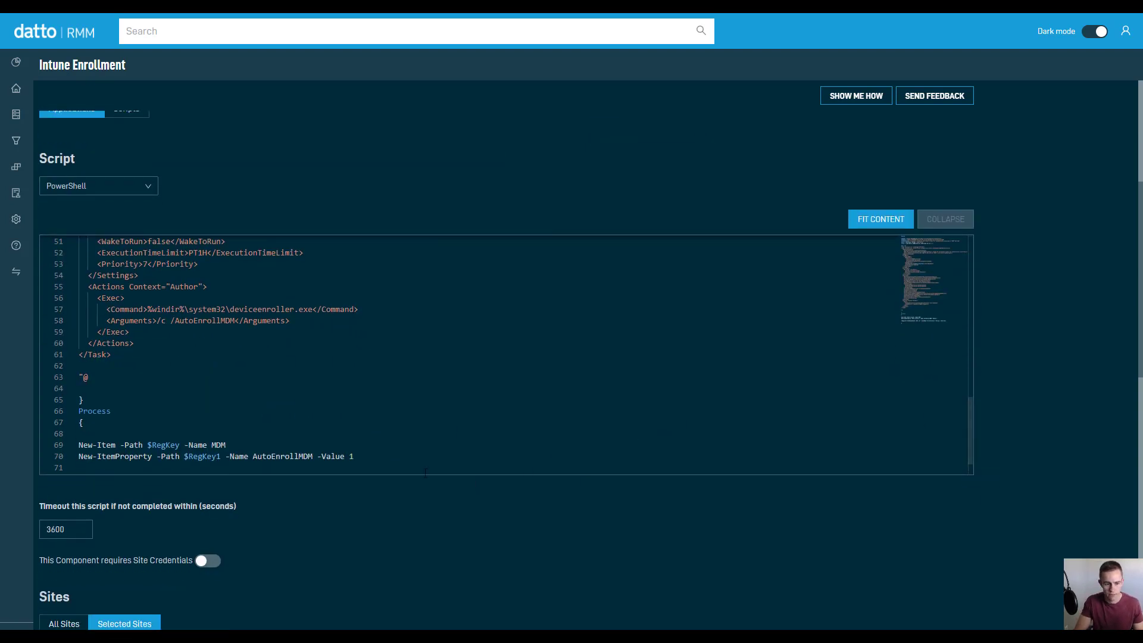
pyautogui.scroll(-2, 425, 472)
pyautogui.scroll(-2, 296, 501)
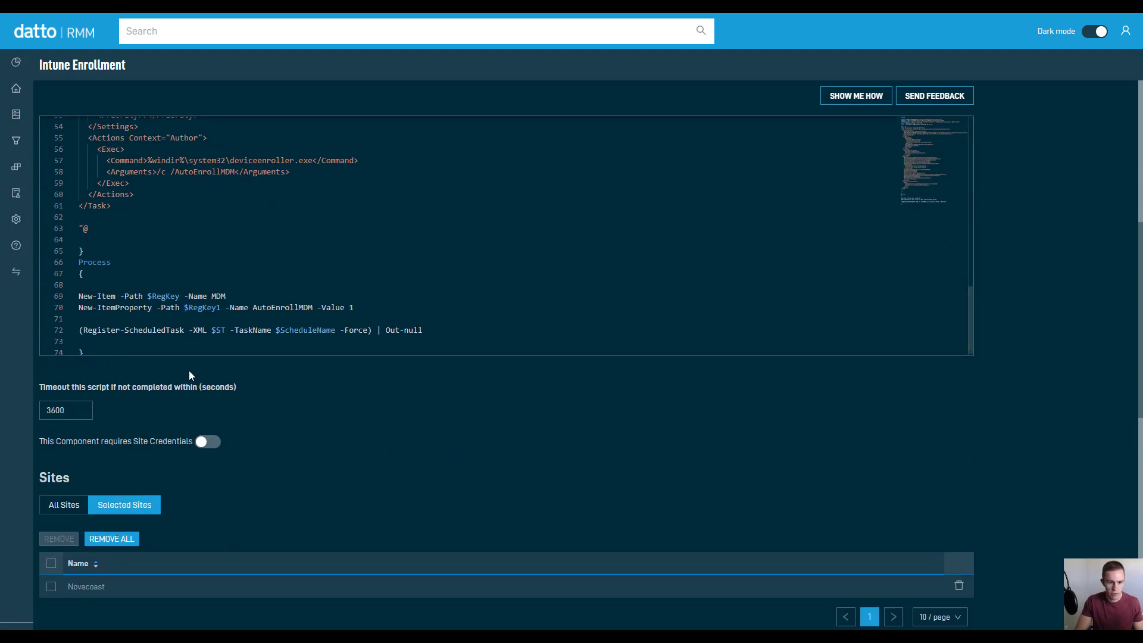
pyautogui.scroll(5, 329, 462)
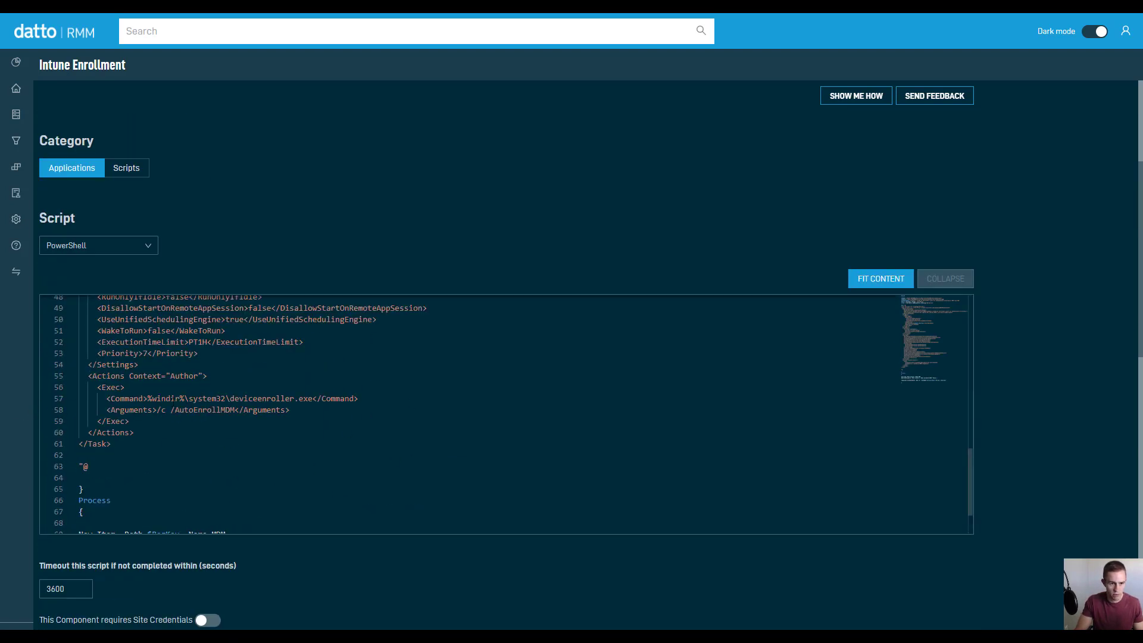
# Step: Examine the component's script language options and its sites, variables, files and post-conditions settings
pyautogui.click(71, 245)
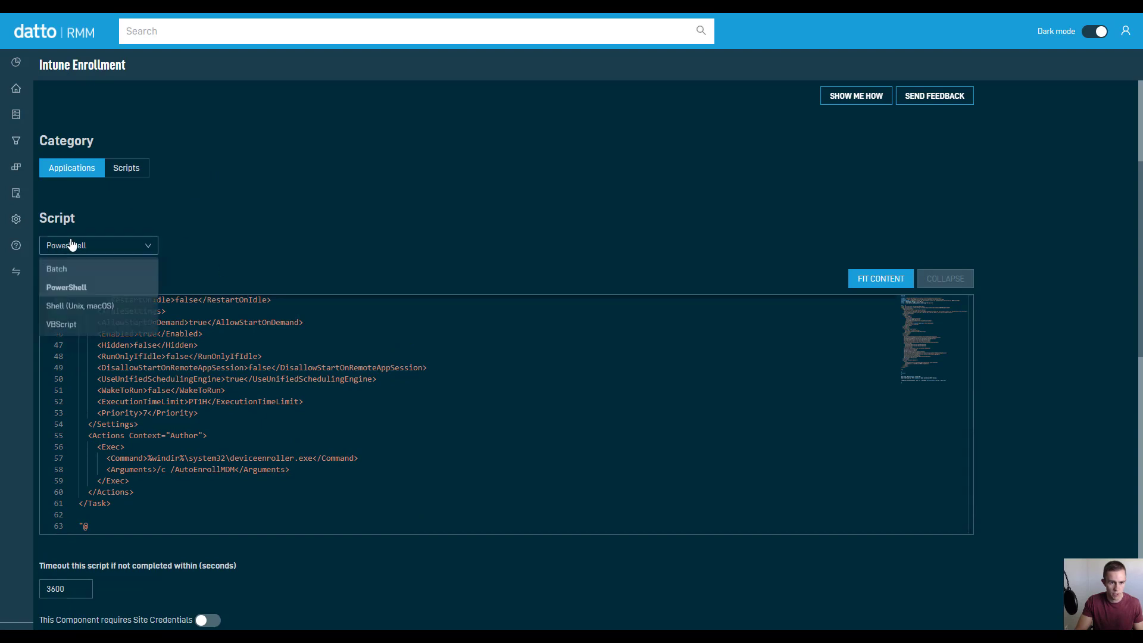
pyautogui.click(203, 224)
pyautogui.scroll(4, 294, 291)
pyautogui.scroll(-12, 348, 362)
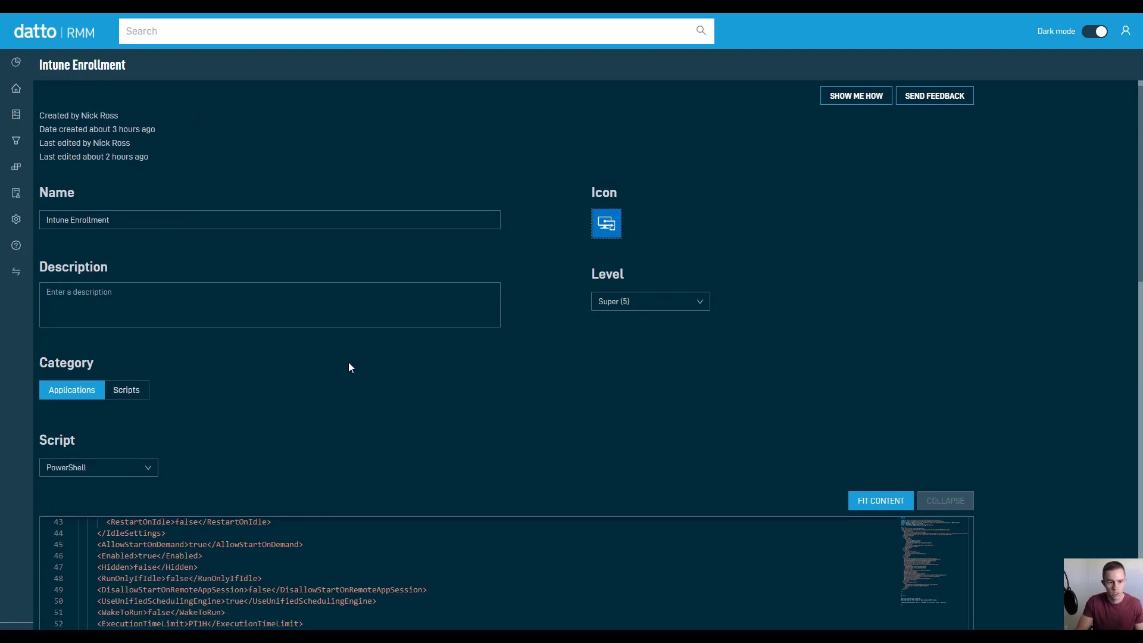
pyautogui.scroll(-6, 567, 522)
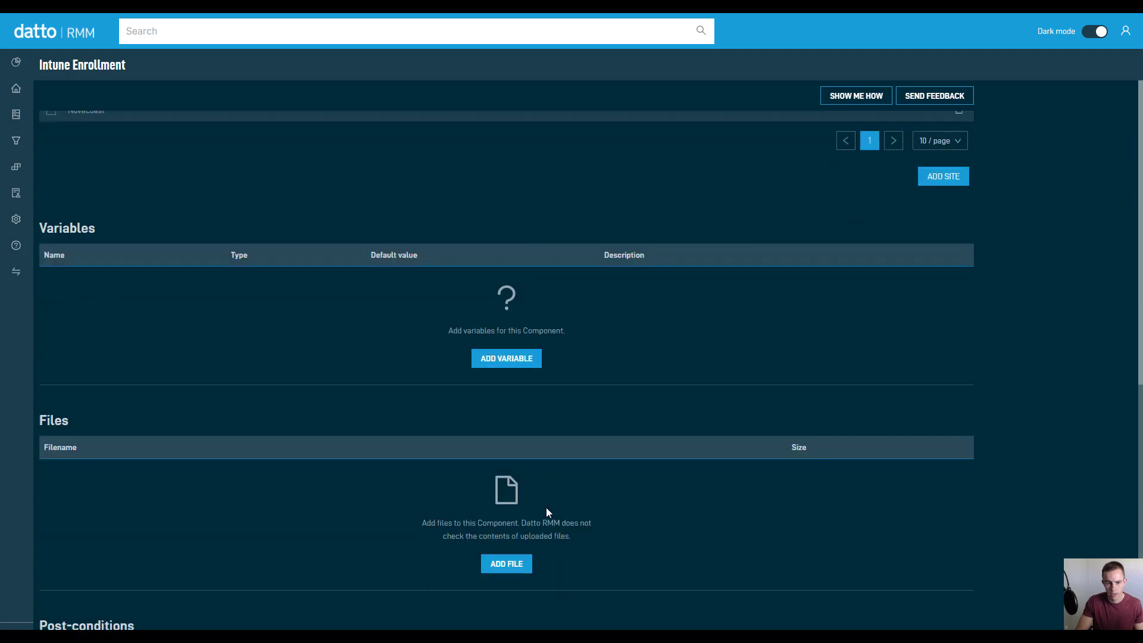
pyautogui.scroll(6, 463, 429)
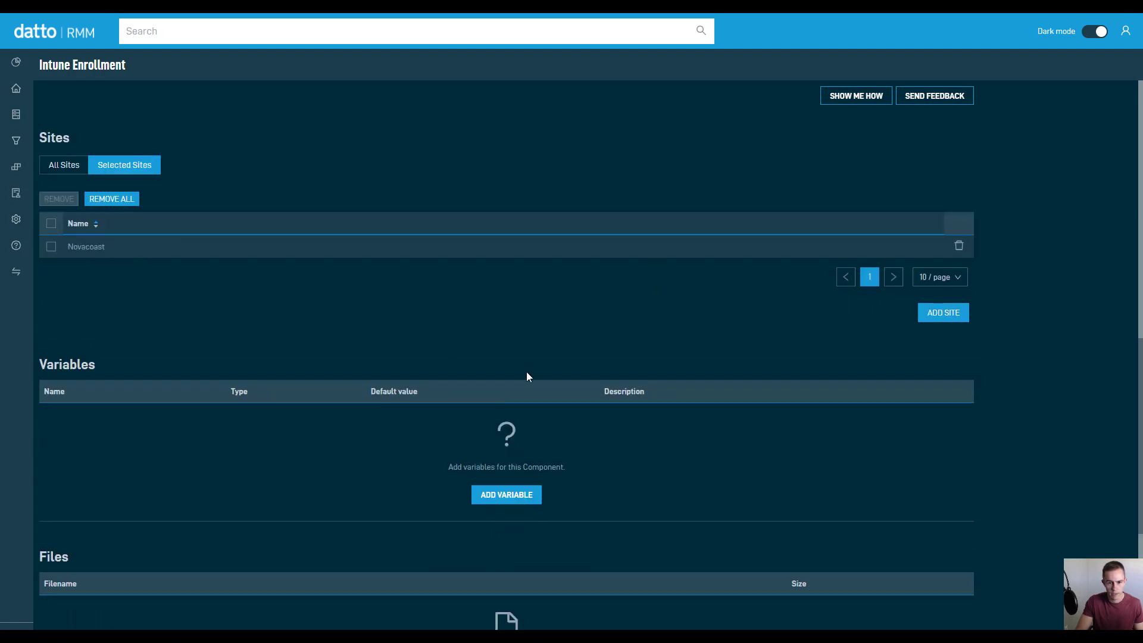
pyautogui.scroll(-4, 647, 523)
pyautogui.scroll(3, 648, 522)
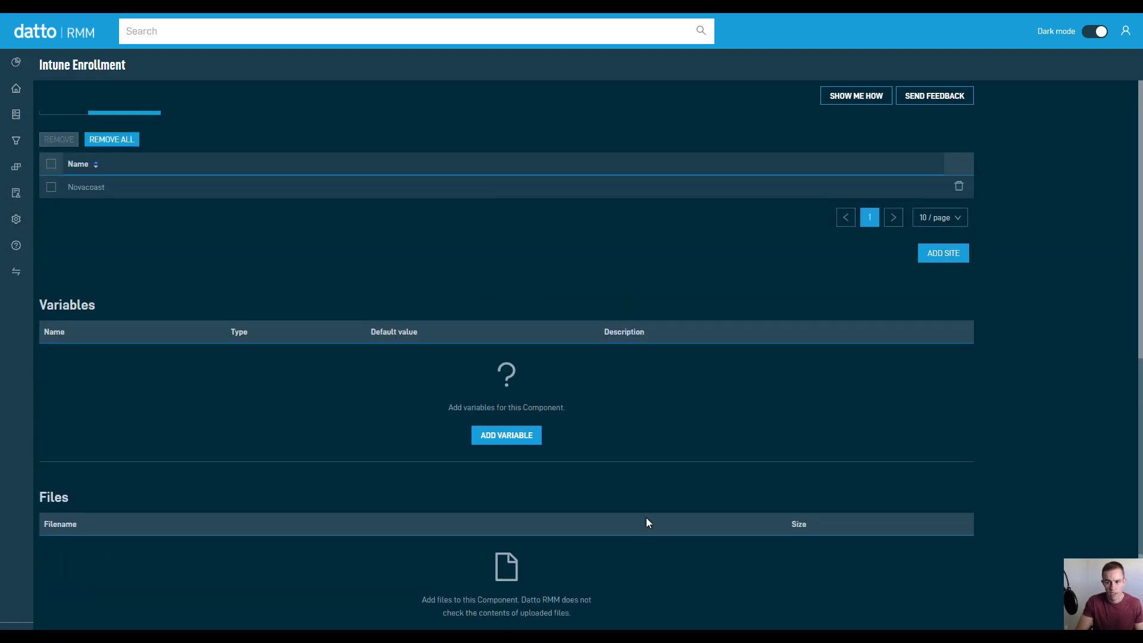
pyautogui.scroll(-5, 645, 517)
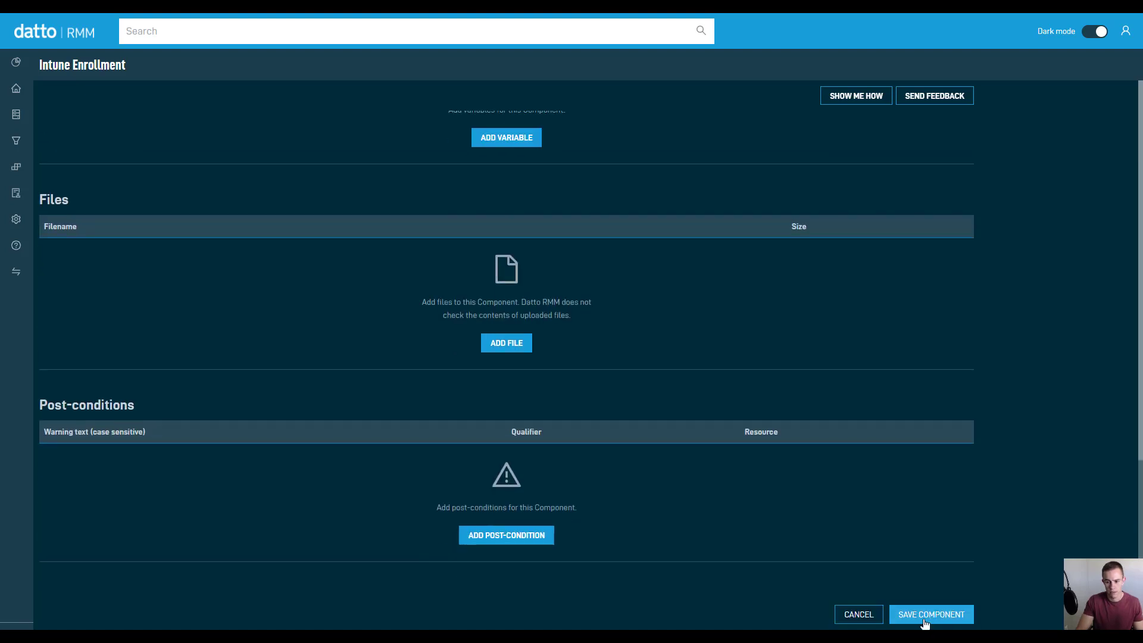
pyautogui.scroll(10, 601, 498)
# Step: Create a new job, add the Intune Enrollment component to it and name the job IEv3
pyautogui.moveTo(16, 167)
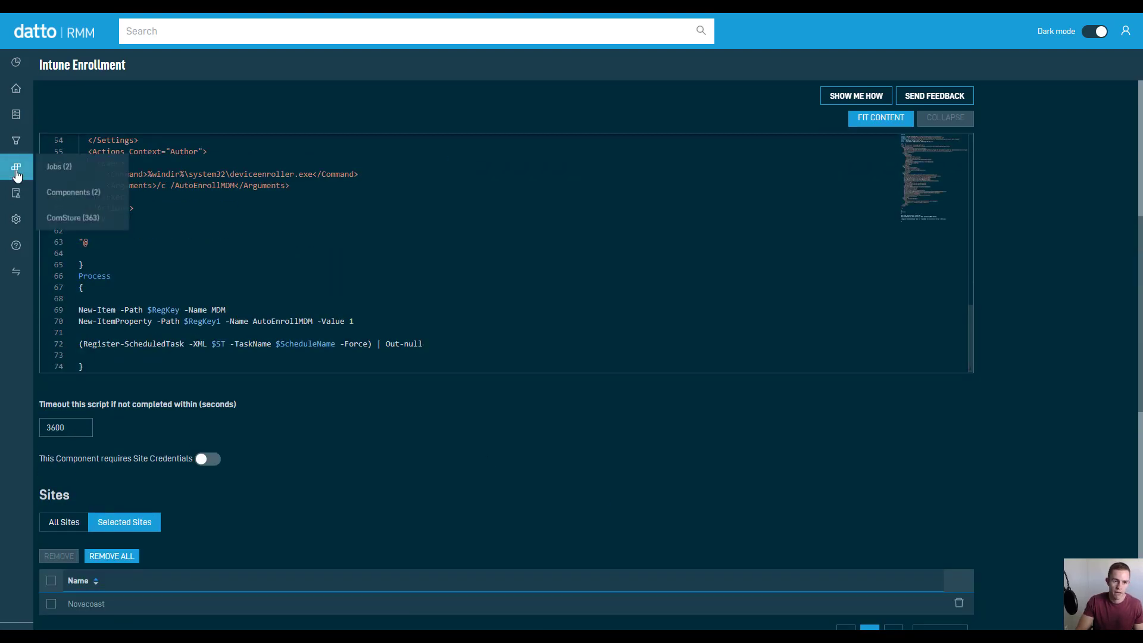
pyautogui.click(56, 170)
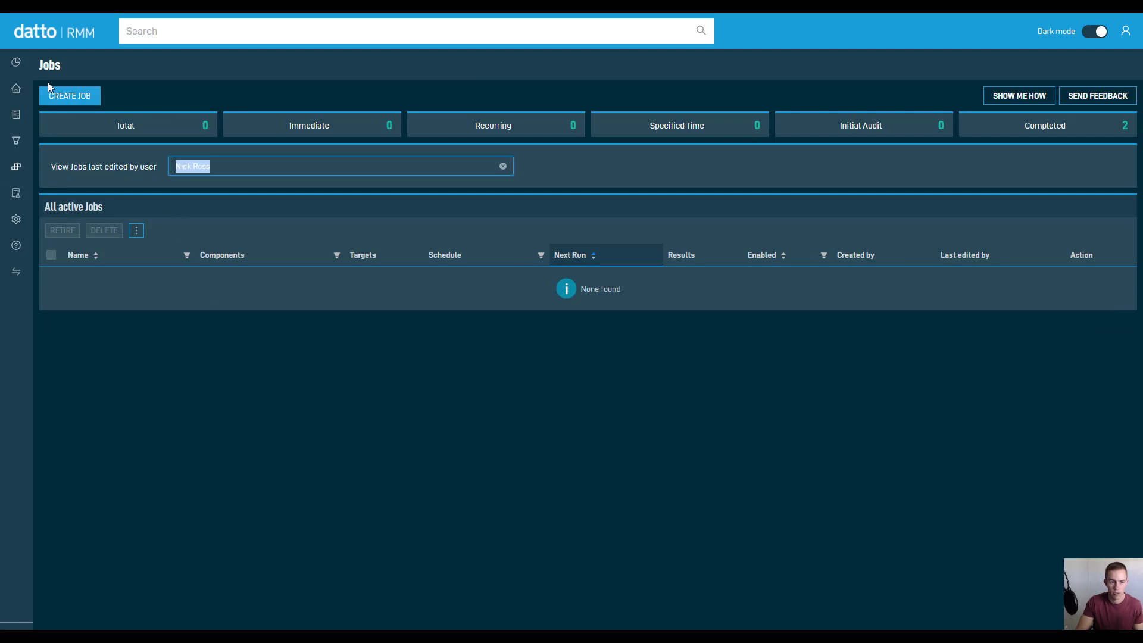
pyautogui.click(89, 102)
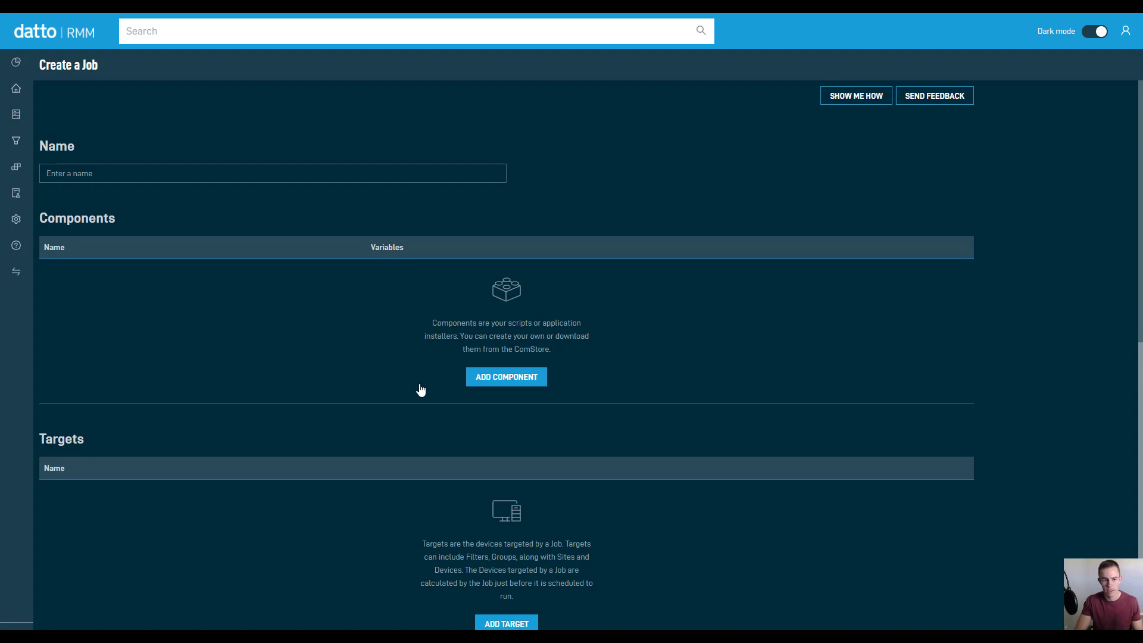
pyautogui.click(526, 385)
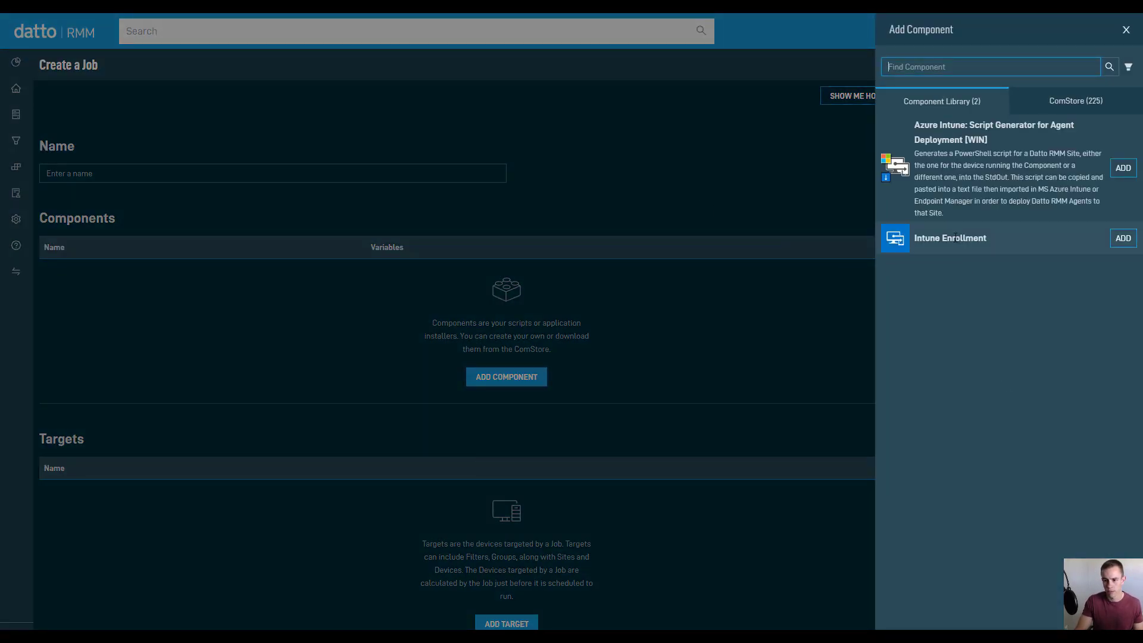
pyautogui.click(1123, 238)
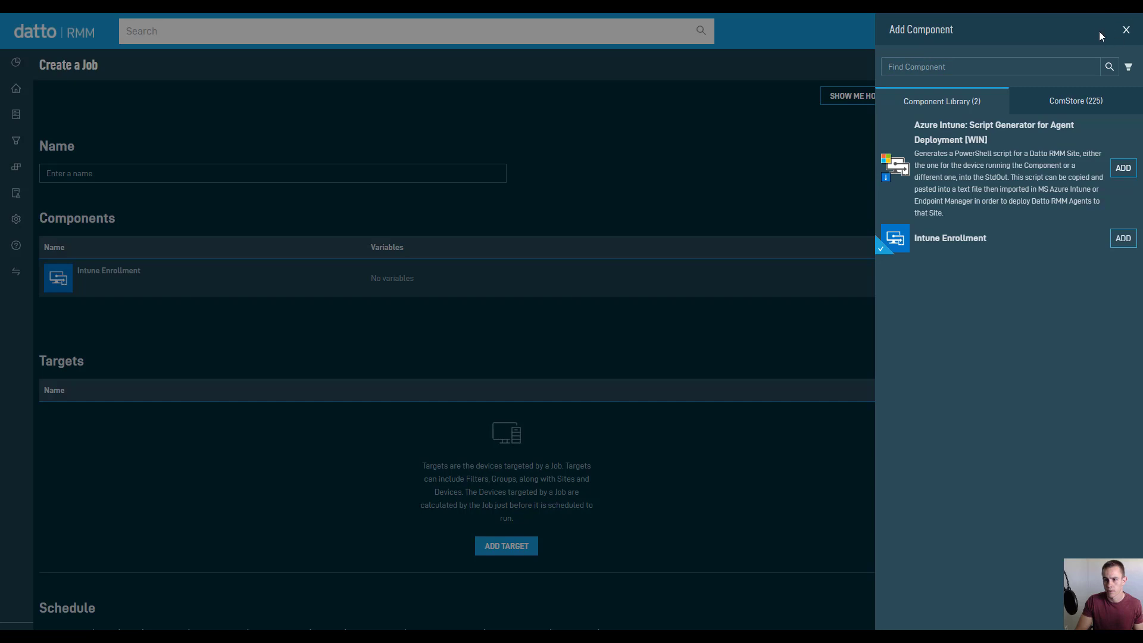
pyautogui.click(1126, 30)
pyautogui.click(445, 172)
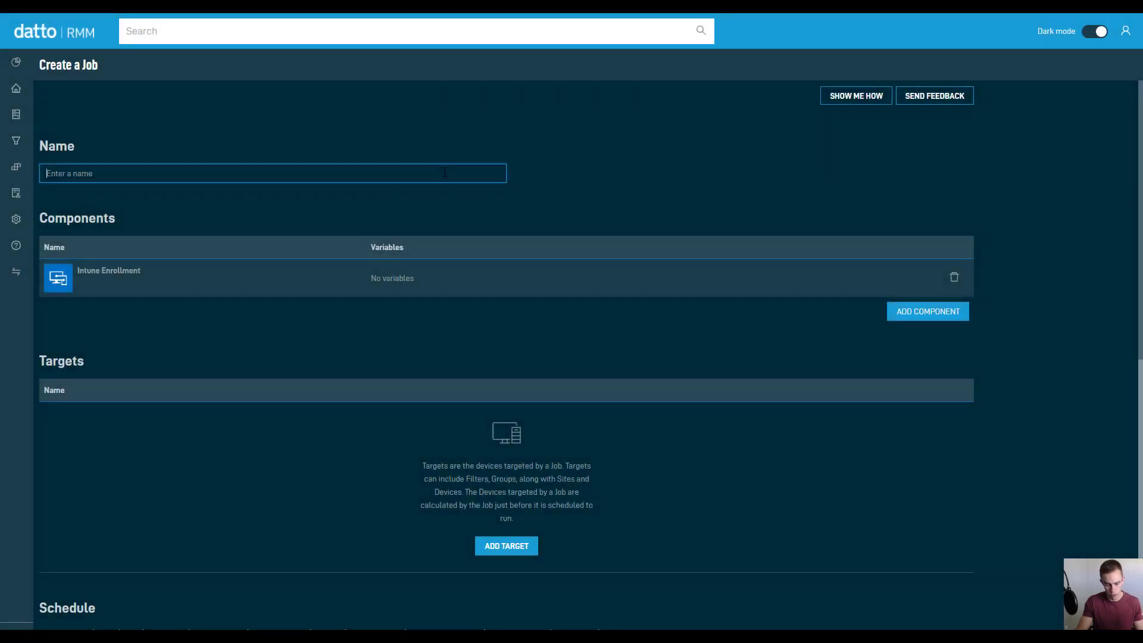
pyautogui.write('IEv3')
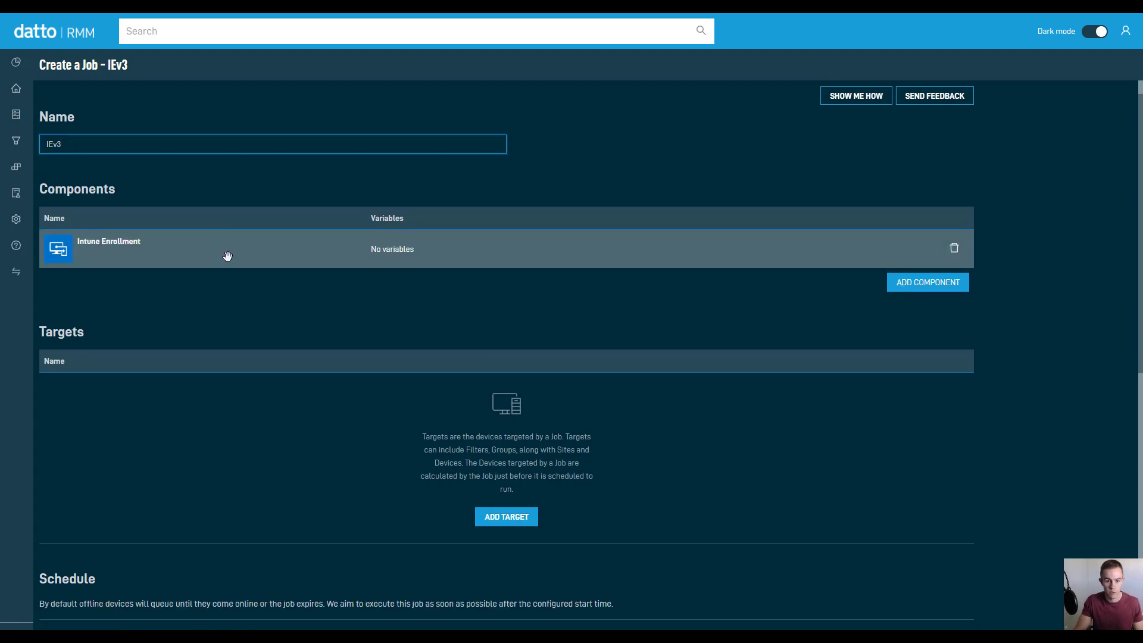
# Step: Add the device ITV8 as a target of the job
pyautogui.scroll(-3, 411, 303)
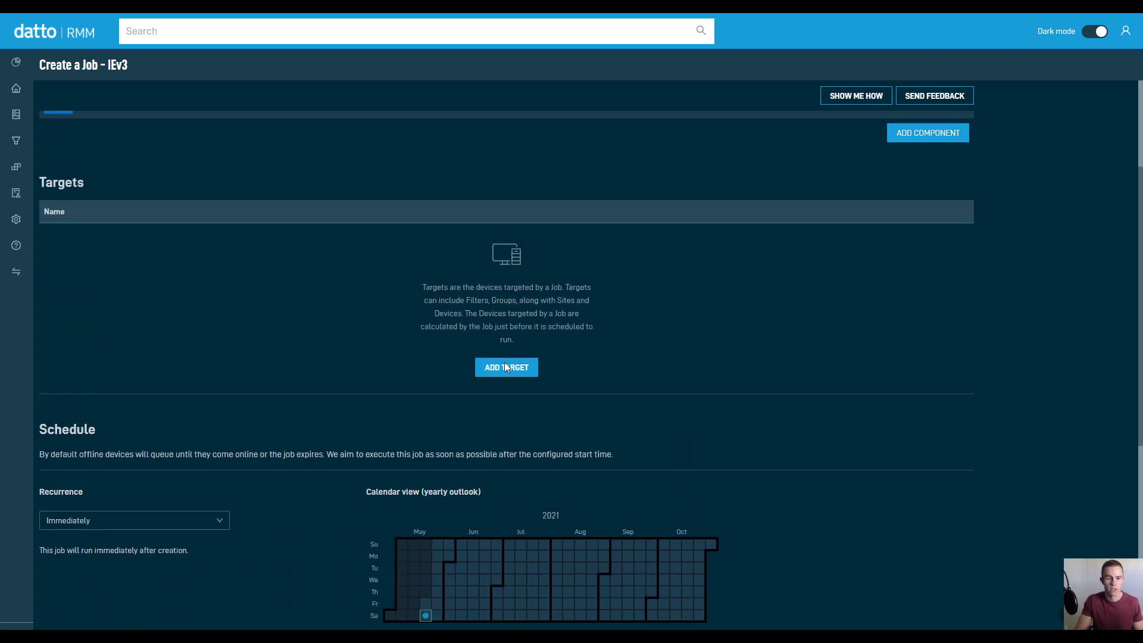
pyautogui.scroll(-2, 504, 364)
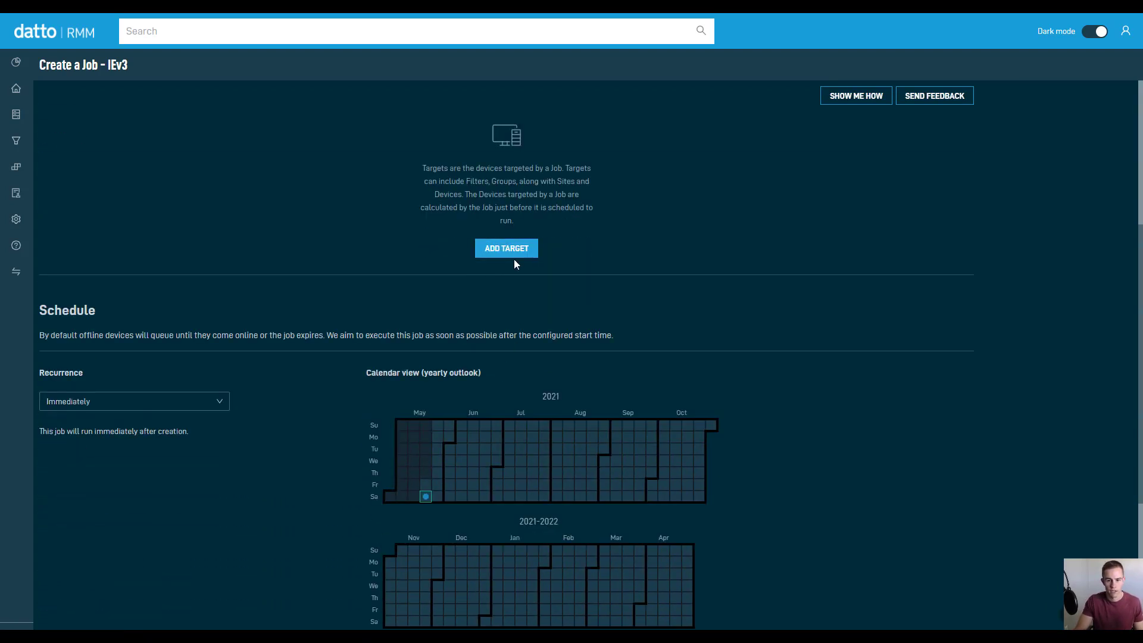
pyautogui.click(512, 255)
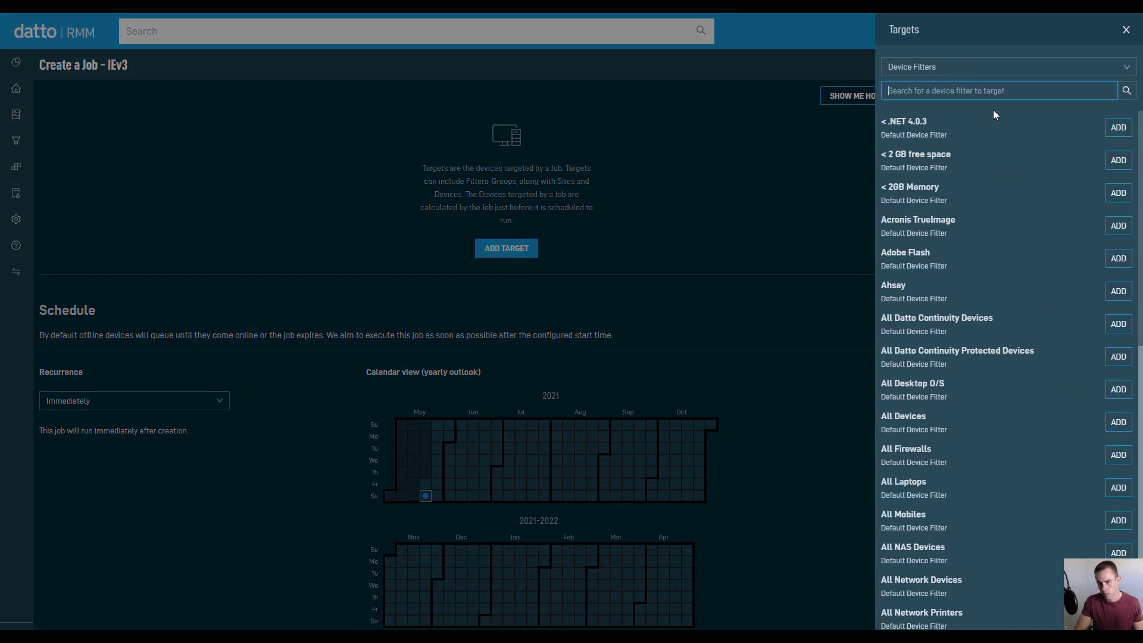
pyautogui.click(936, 68)
pyautogui.click(949, 166)
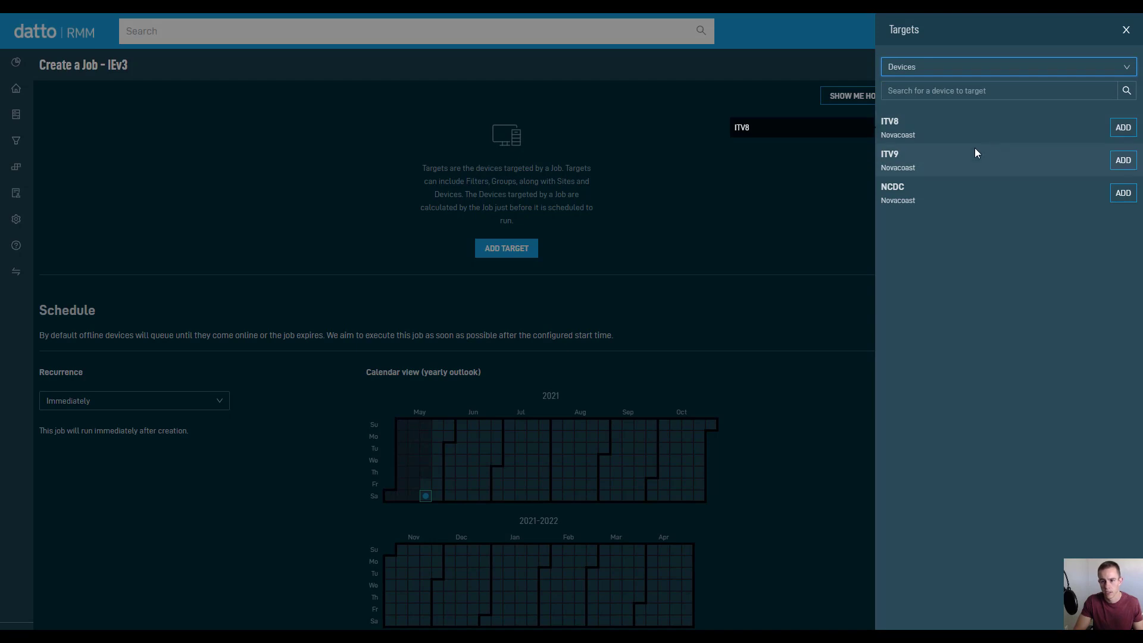
pyautogui.click(1119, 133)
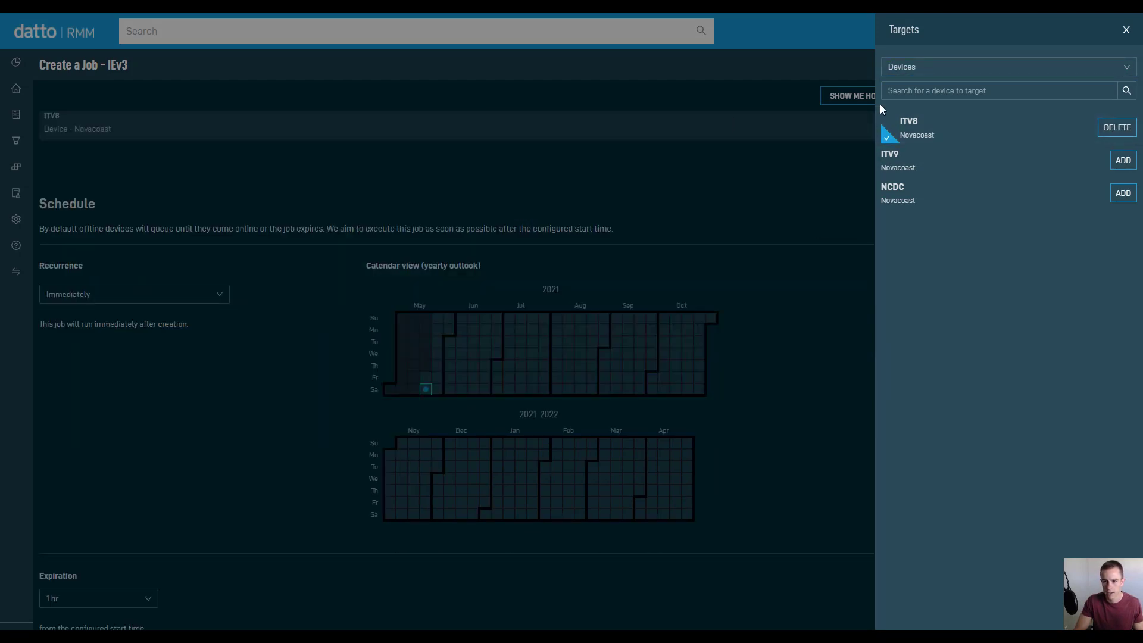
# Step: Close the target selection and review the job's targets, schedule, expiration and execution settings
pyautogui.click(1126, 30)
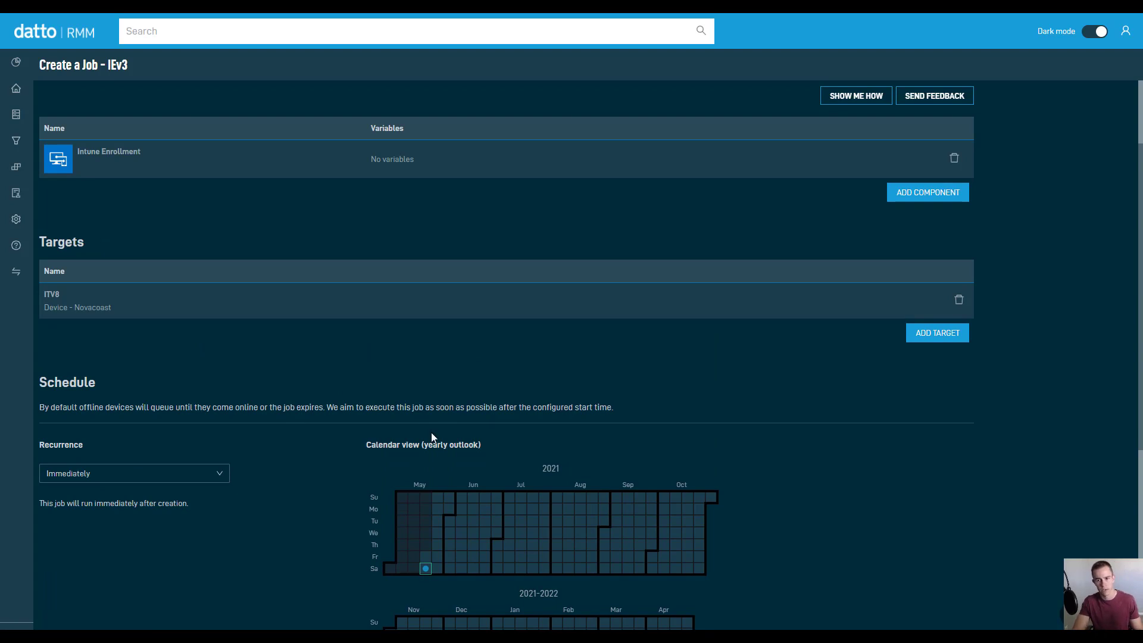
pyautogui.scroll(-8, 235, 379)
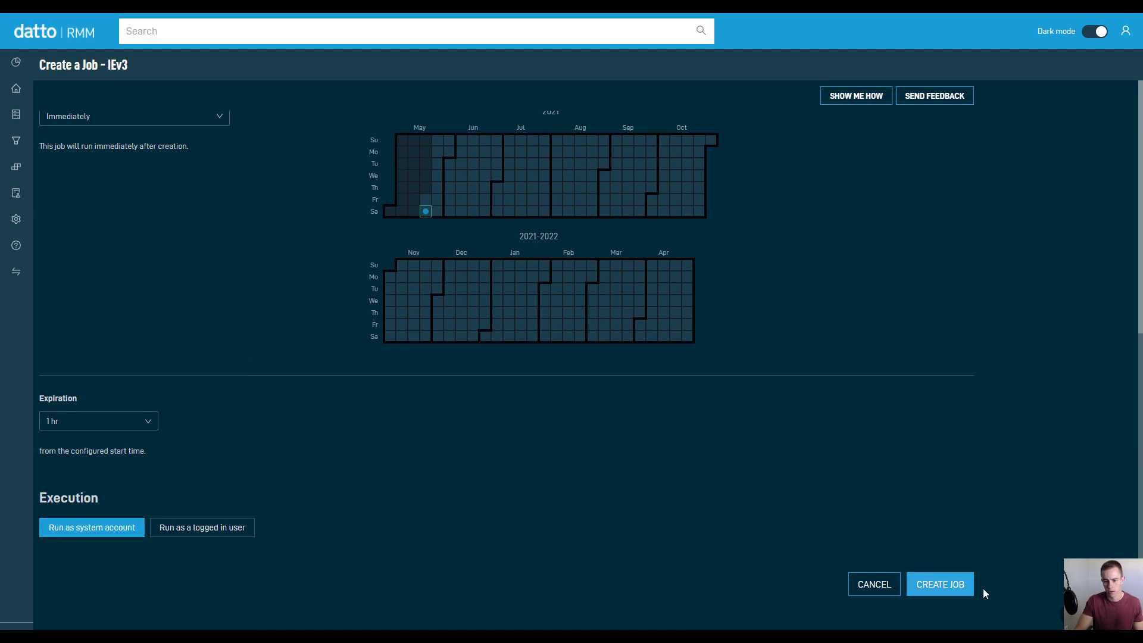
pyautogui.scroll(8, 946, 591)
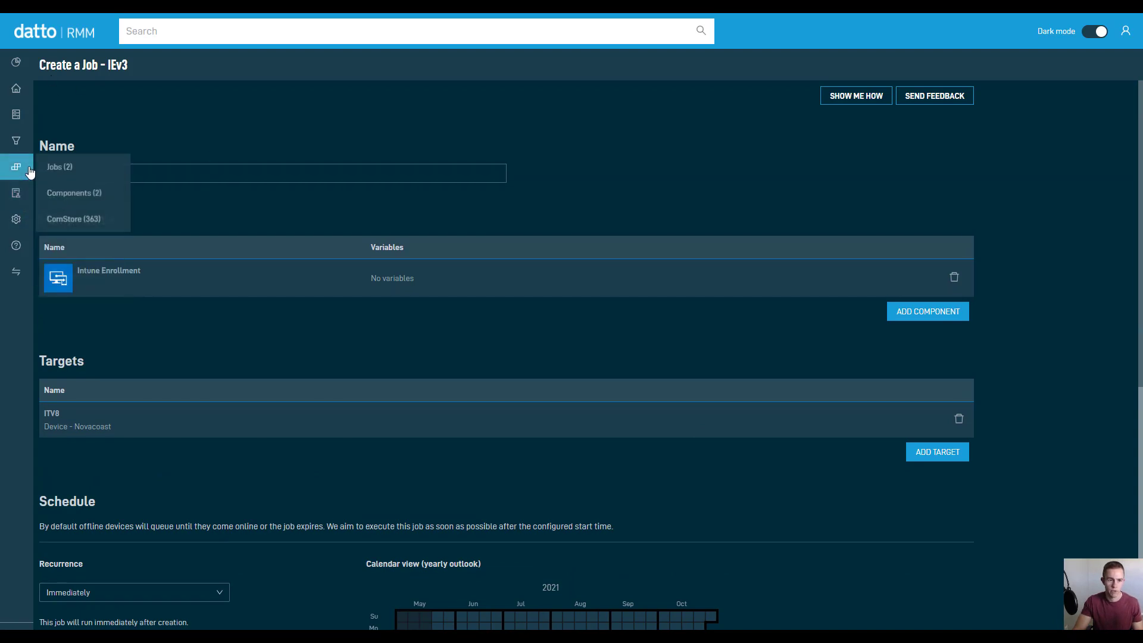
# Step: Show the completed jobs and check the result of the INTUNE ENROLLMENT V2 job
pyautogui.click(59, 168)
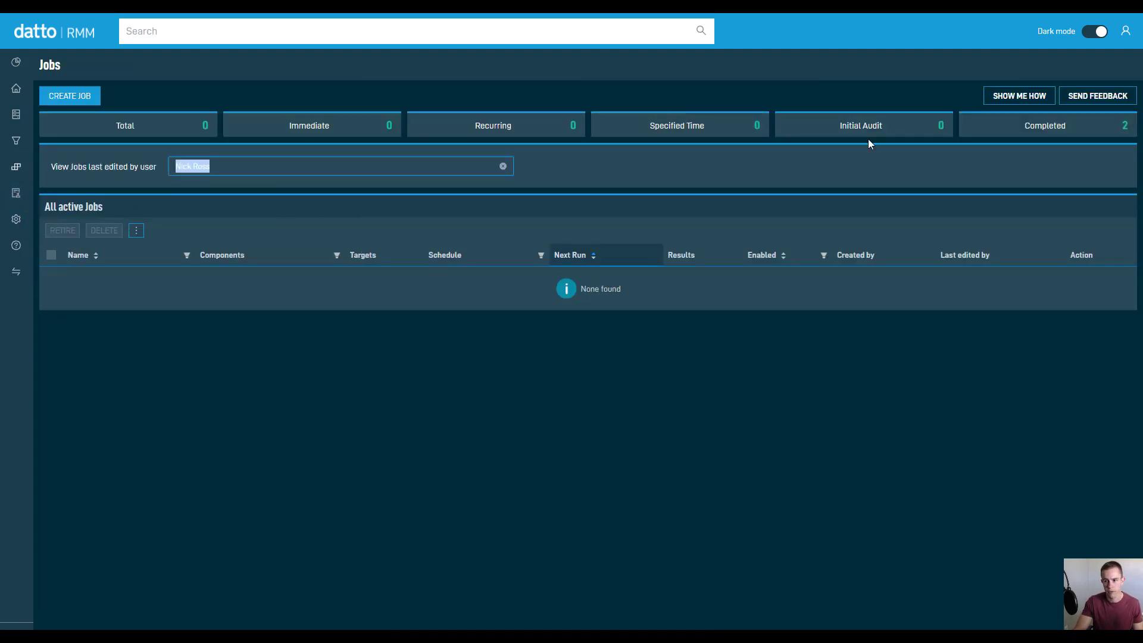
pyautogui.click(994, 126)
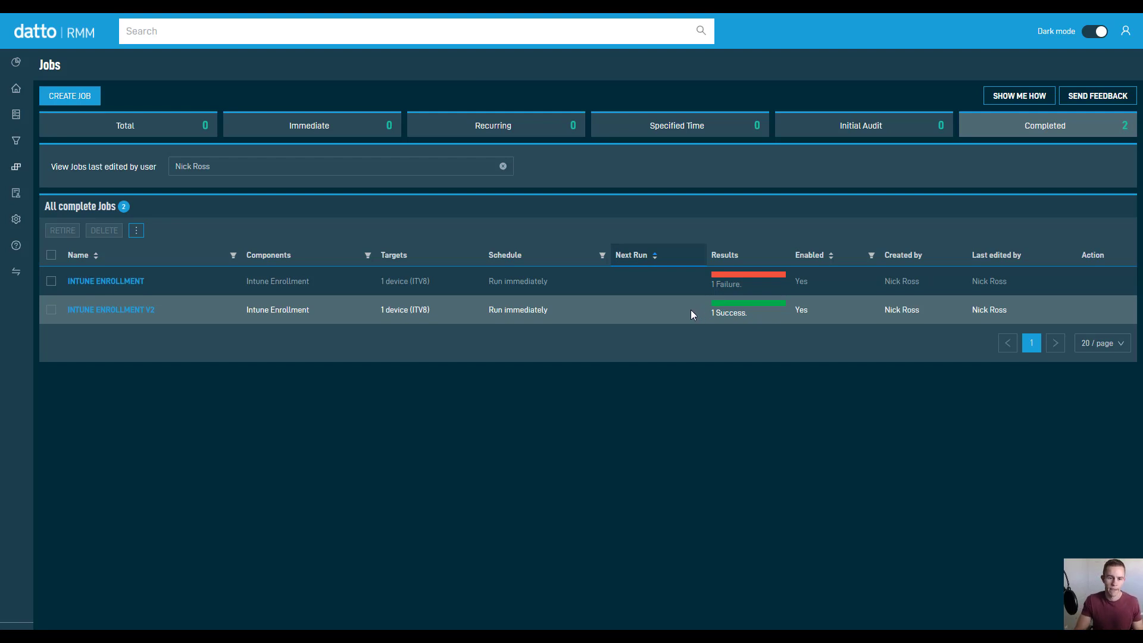
pyautogui.click(773, 305)
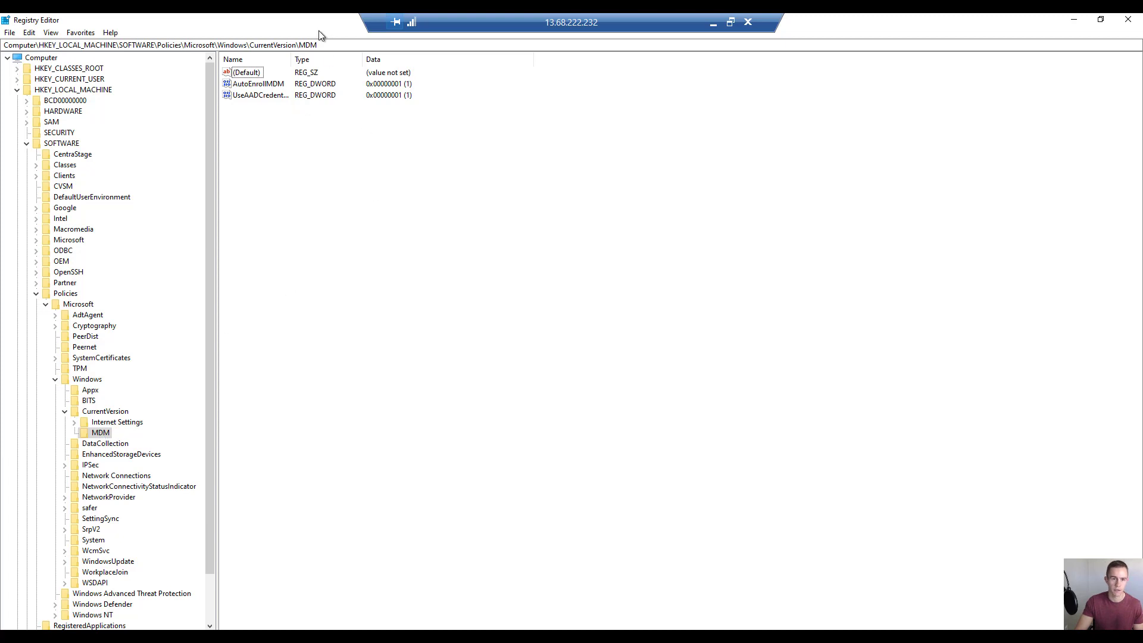
# Step: In Registry Editor on the remote device, inspect the UseAADCredentialType value in the MDM policy key, then minimize the editor
pyautogui.doubleClick(252, 97)
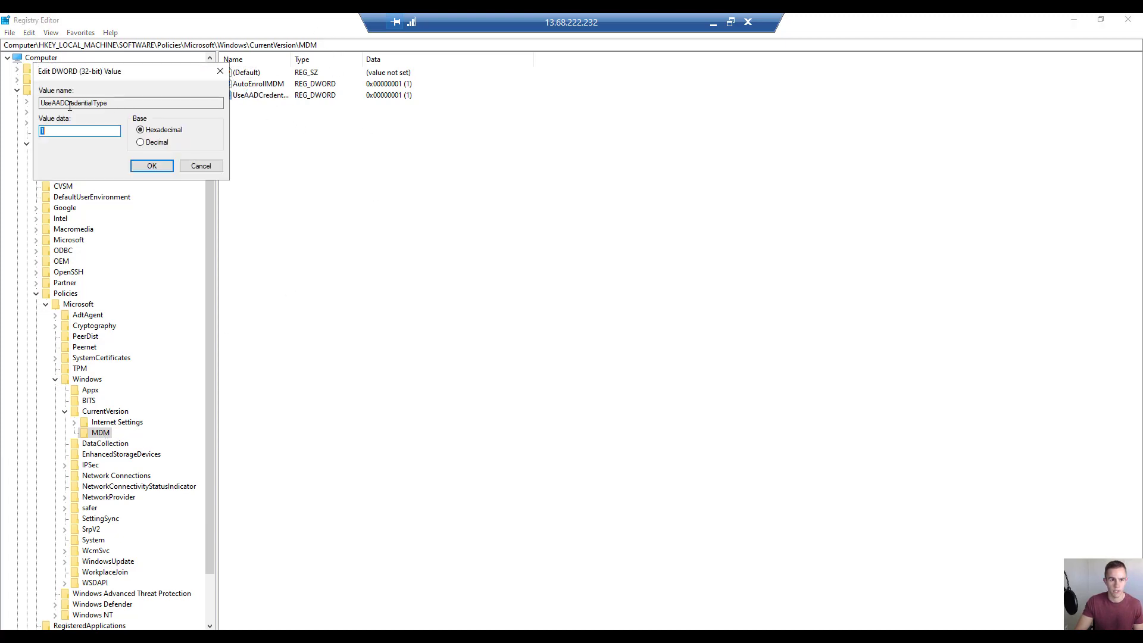
pyautogui.moveTo(43, 102); pyautogui.dragTo(131, 103)
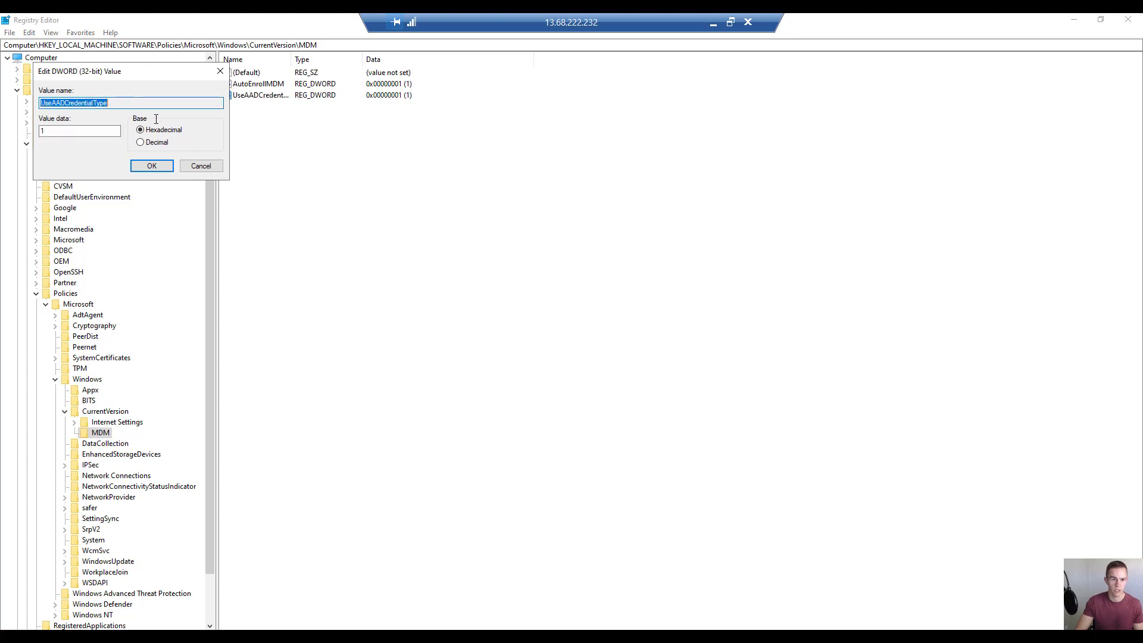
pyautogui.click(201, 166)
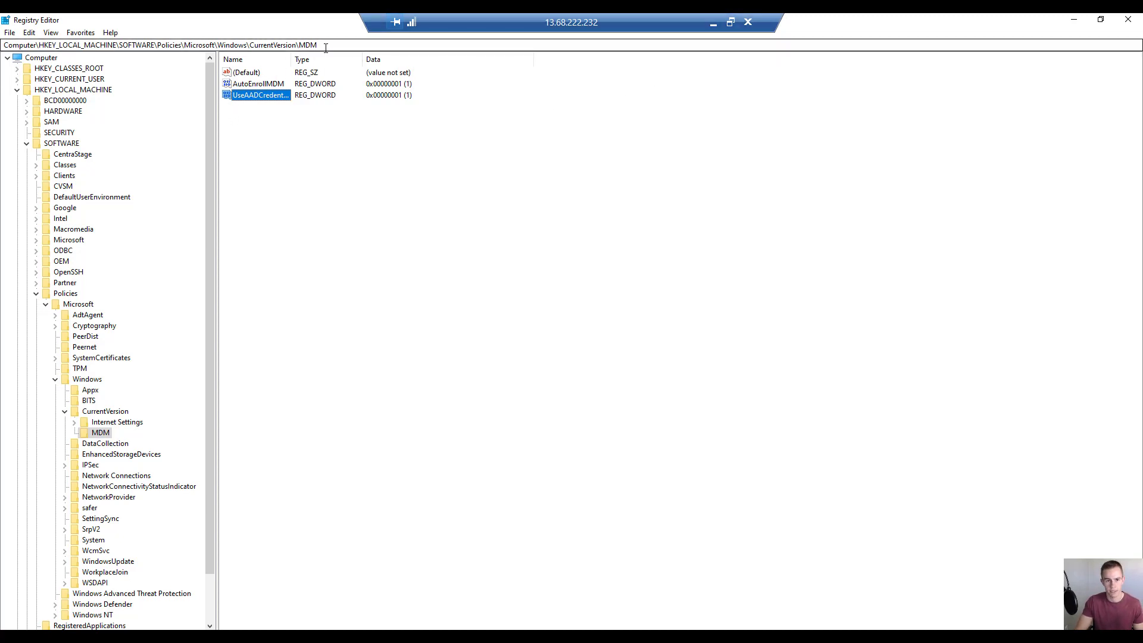
pyautogui.click(1074, 20)
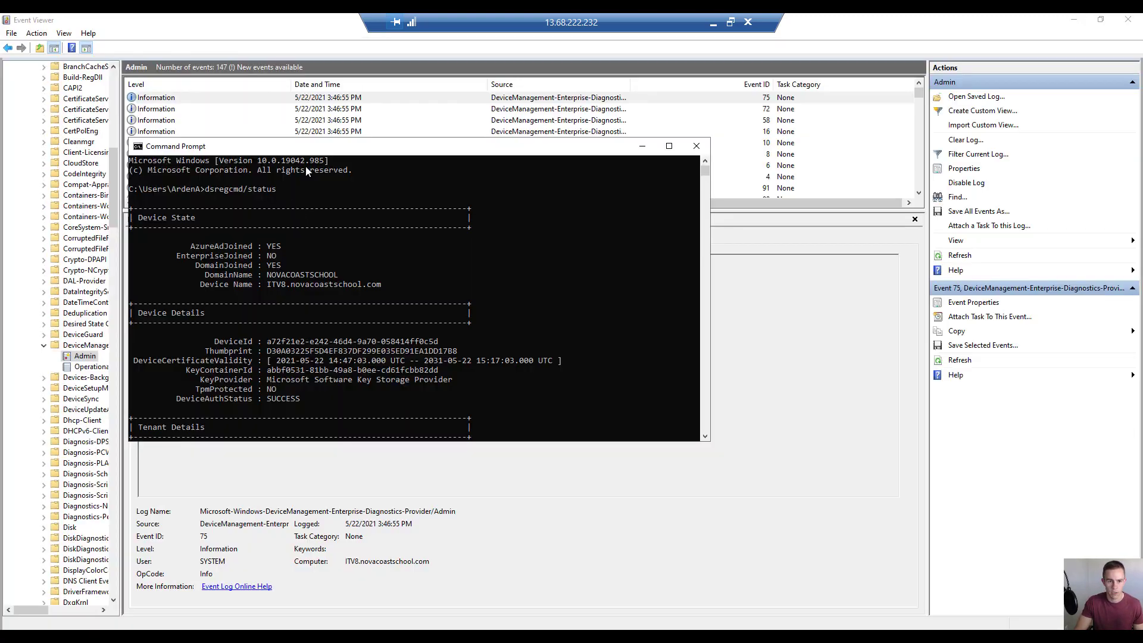
# Step: In Event Viewer, minimize the overlapping Command Prompt, trace the path to the DeviceManagement Admin log and read the message of event 75
pyautogui.moveTo(279, 149); pyautogui.dragTo(459, 281)
pyautogui.click(802, 286)
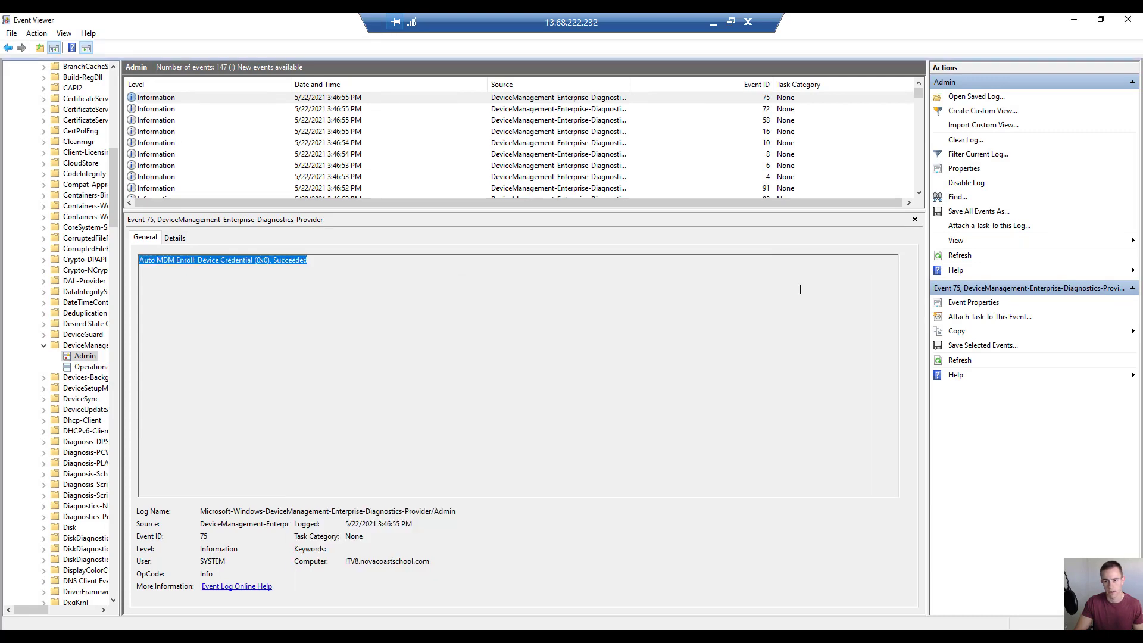
pyautogui.scroll(5, 79, 275)
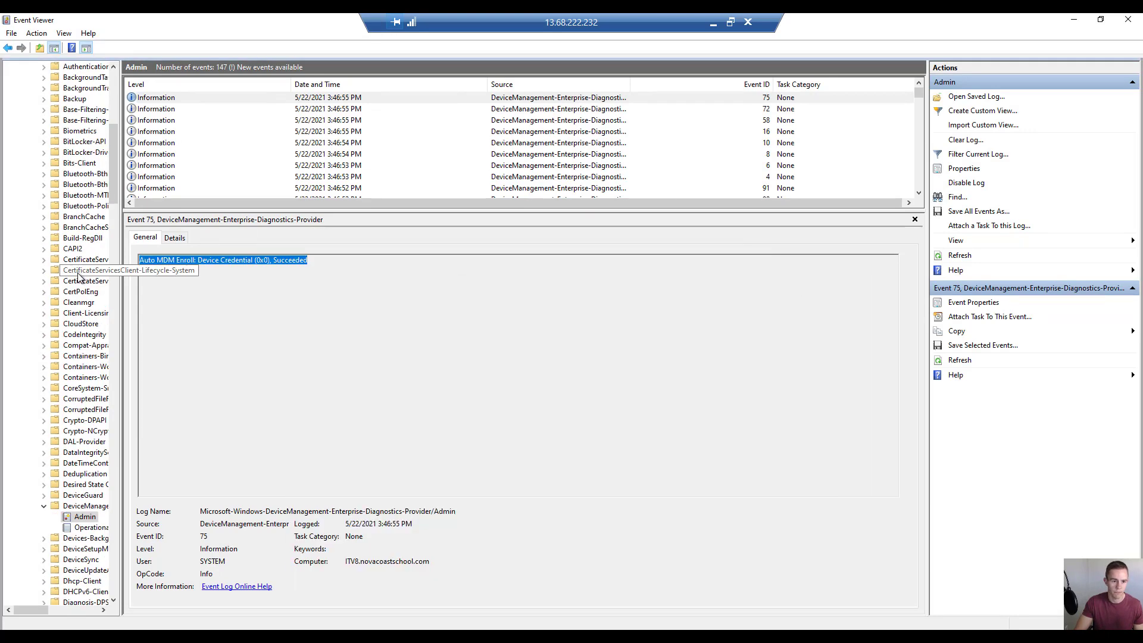
pyautogui.scroll(10, 79, 276)
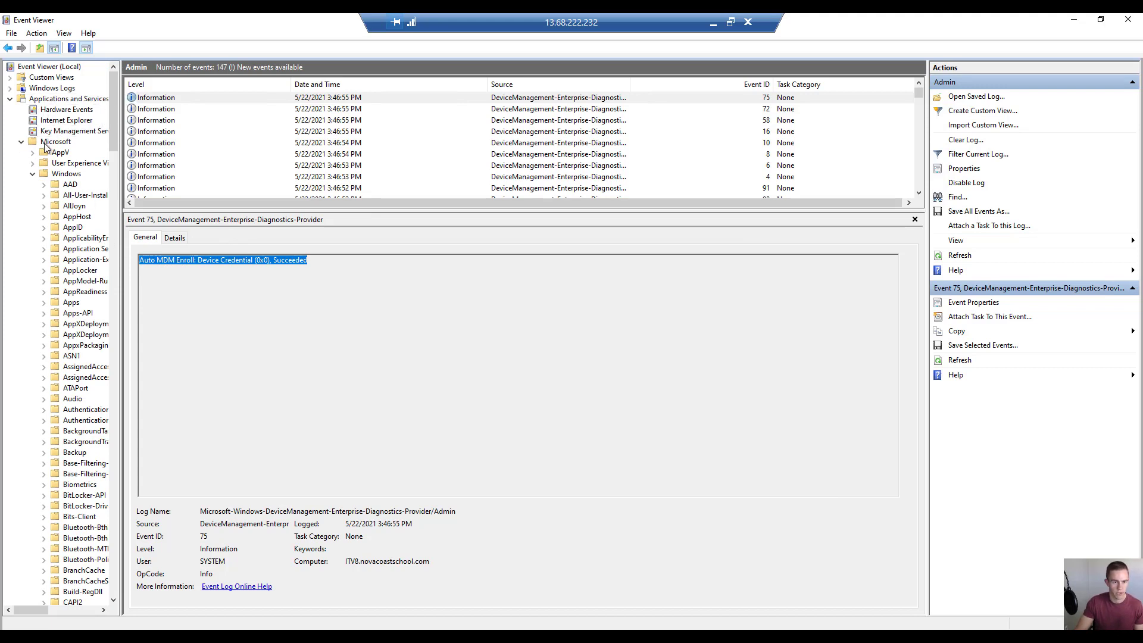
pyautogui.scroll(-10, 98, 286)
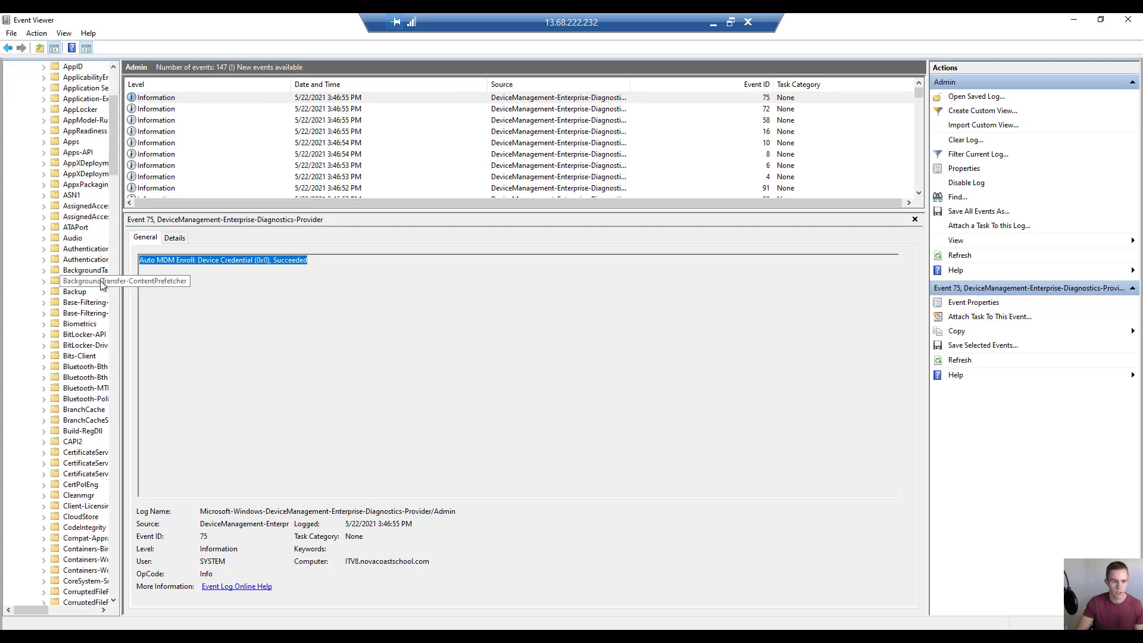
pyautogui.scroll(-3, 98, 285)
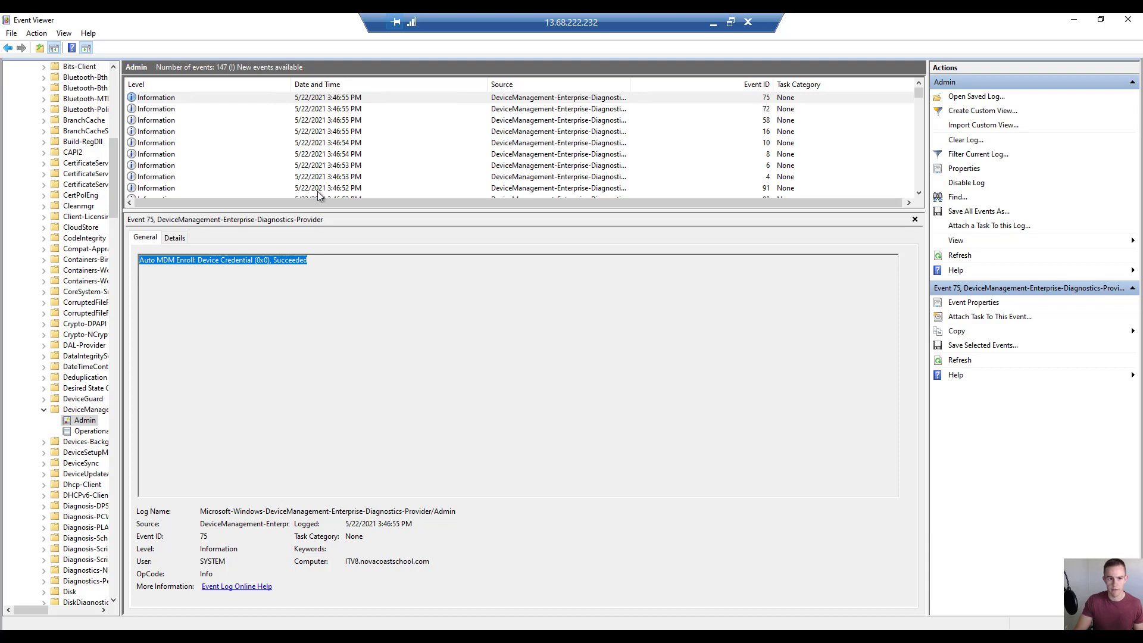
pyautogui.doubleClick(225, 260)
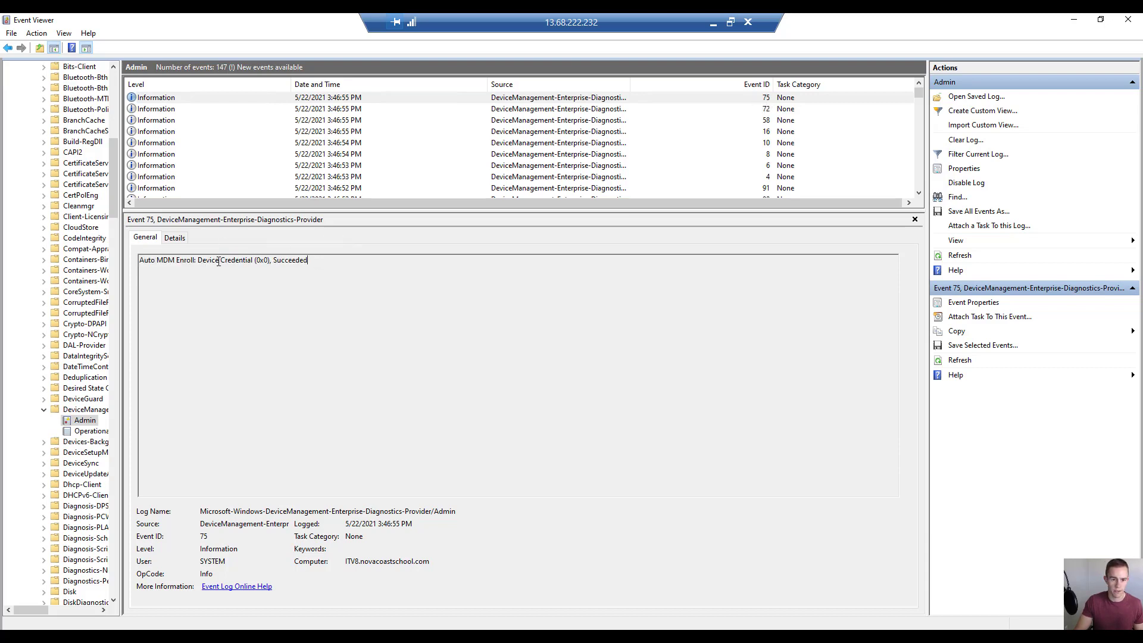
pyautogui.tripleClick(223, 260)
# Step: Examine the earlier Auto MDM Enroll events with IDs 76 and 90 in the Admin log
pyautogui.scroll(-1, 670, 147)
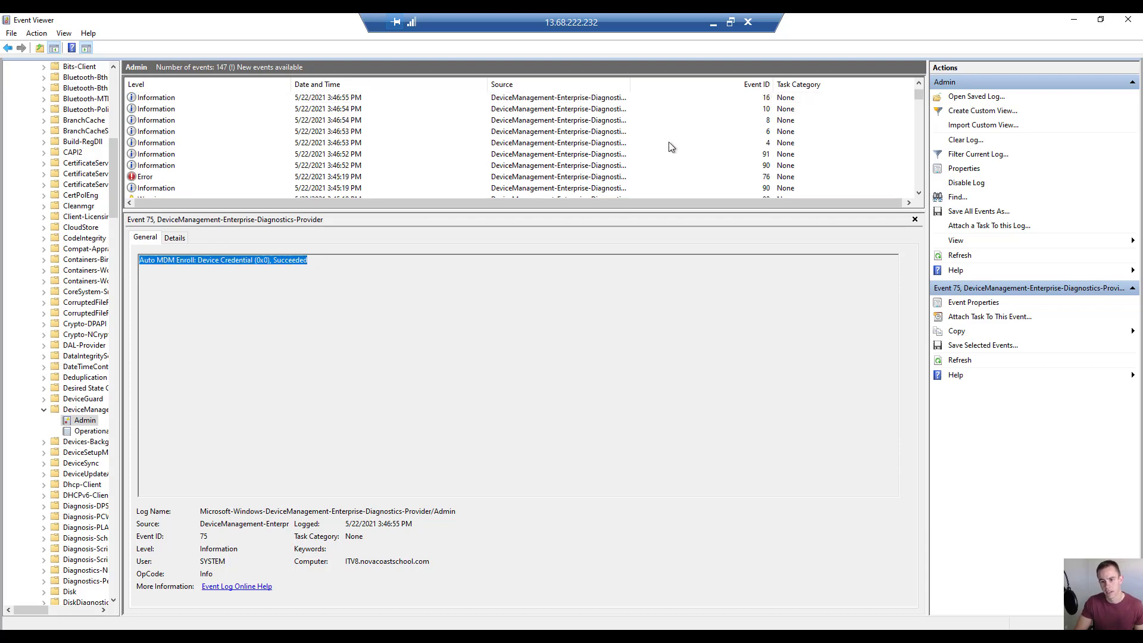
pyautogui.scroll(-2, 671, 147)
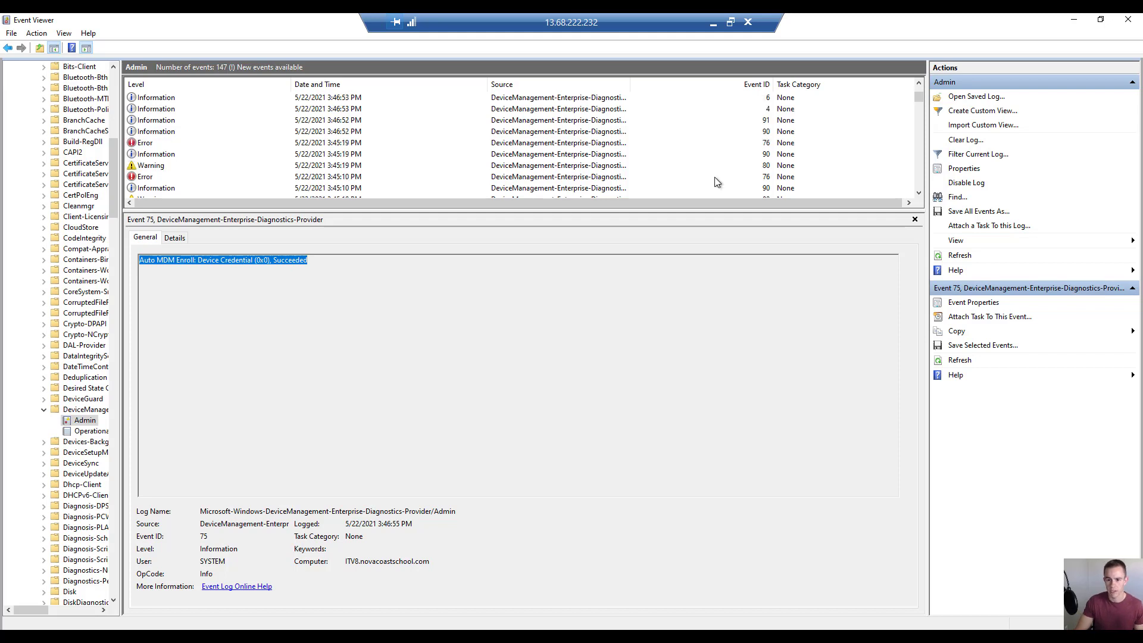
pyautogui.click(767, 177)
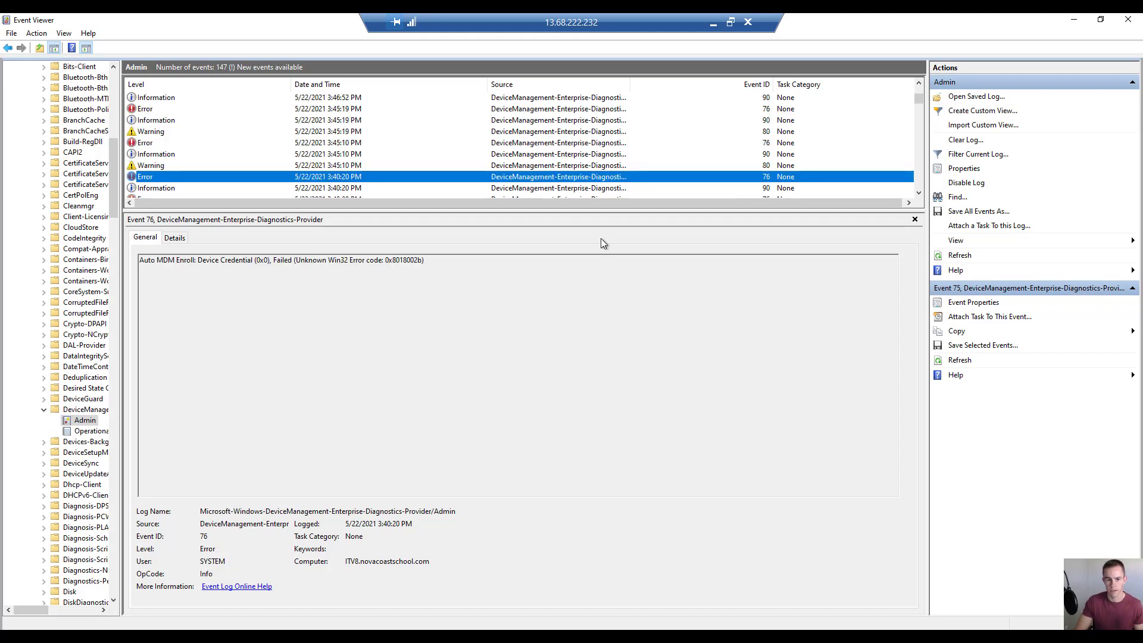
pyautogui.moveTo(140, 259); pyautogui.dragTo(429, 261)
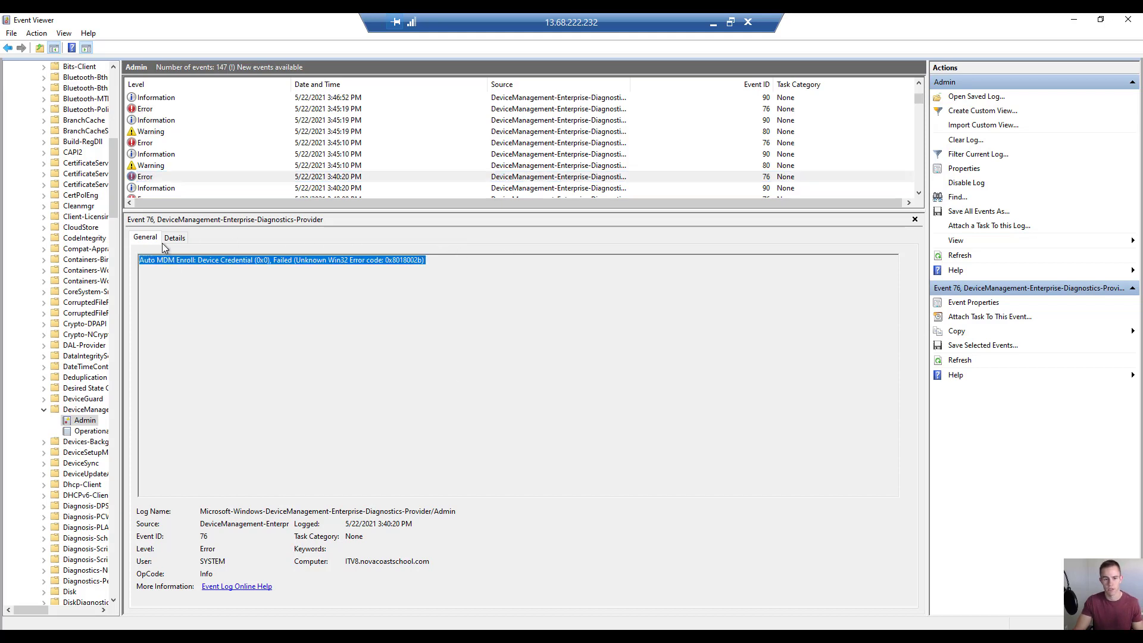
pyautogui.scroll(-1, 659, 158)
pyautogui.scroll(-1, 724, 167)
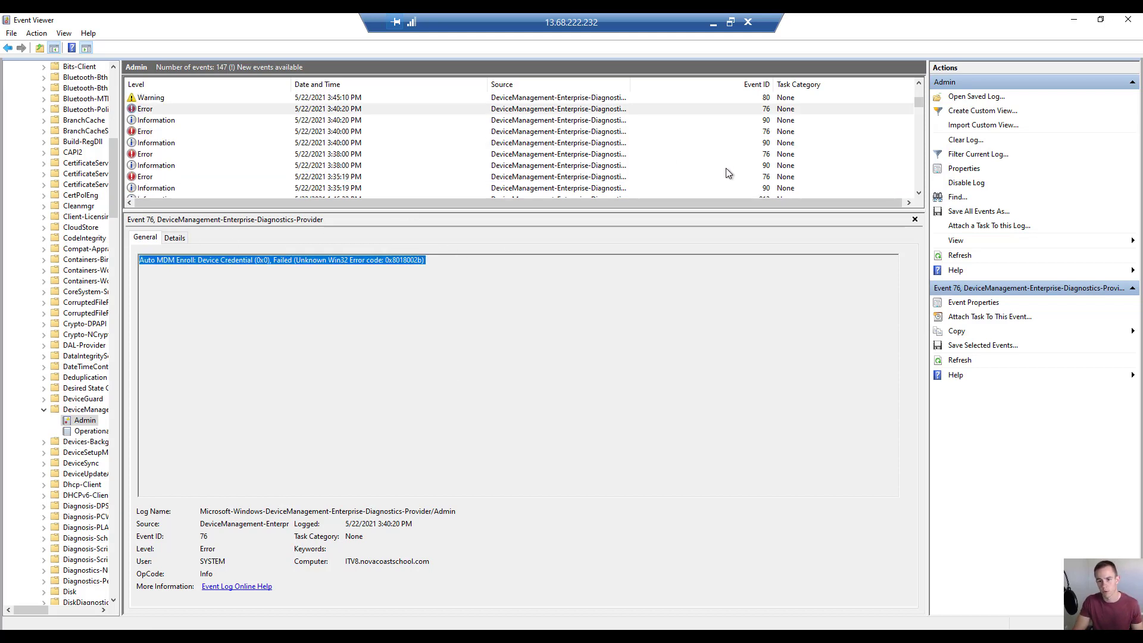
pyautogui.click(769, 165)
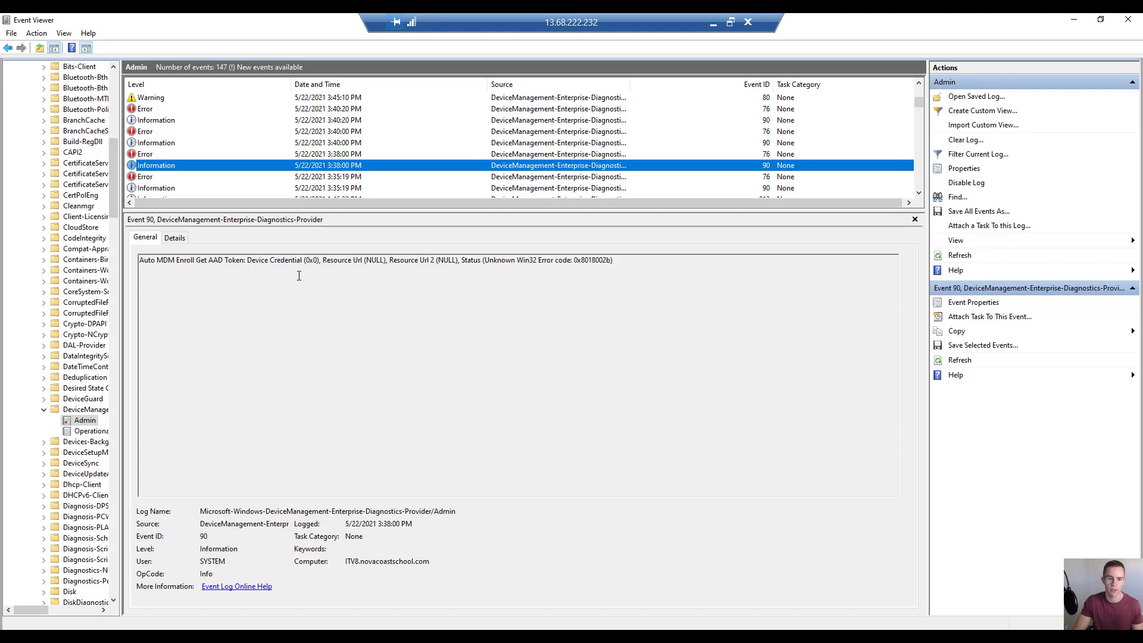
pyautogui.moveTo(175, 259); pyautogui.dragTo(140, 261)
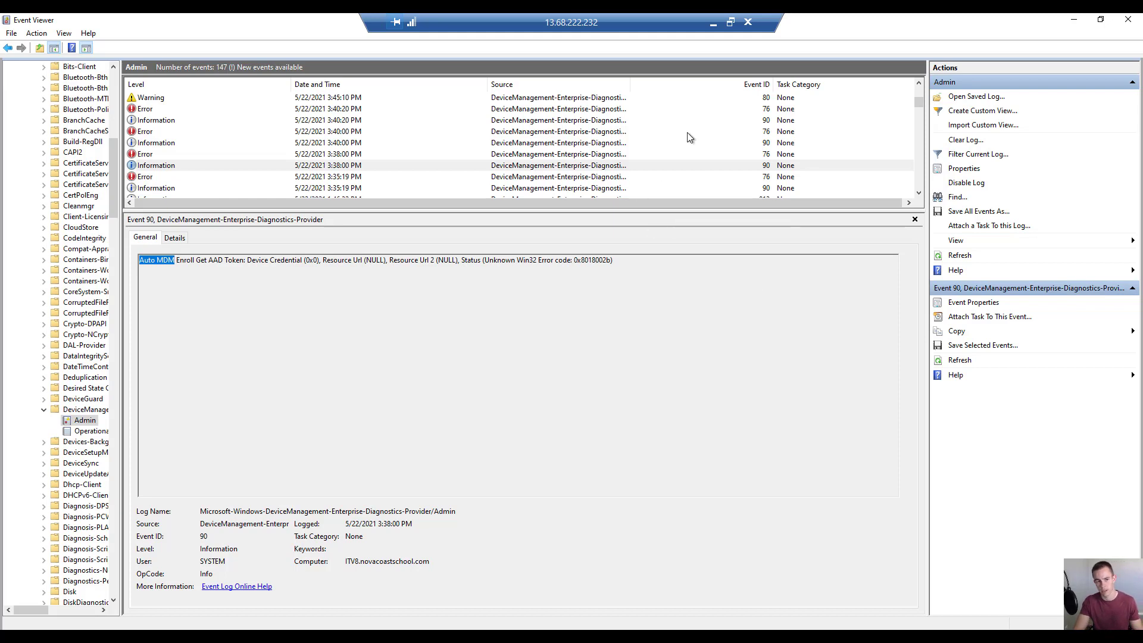
pyautogui.scroll(3, 690, 137)
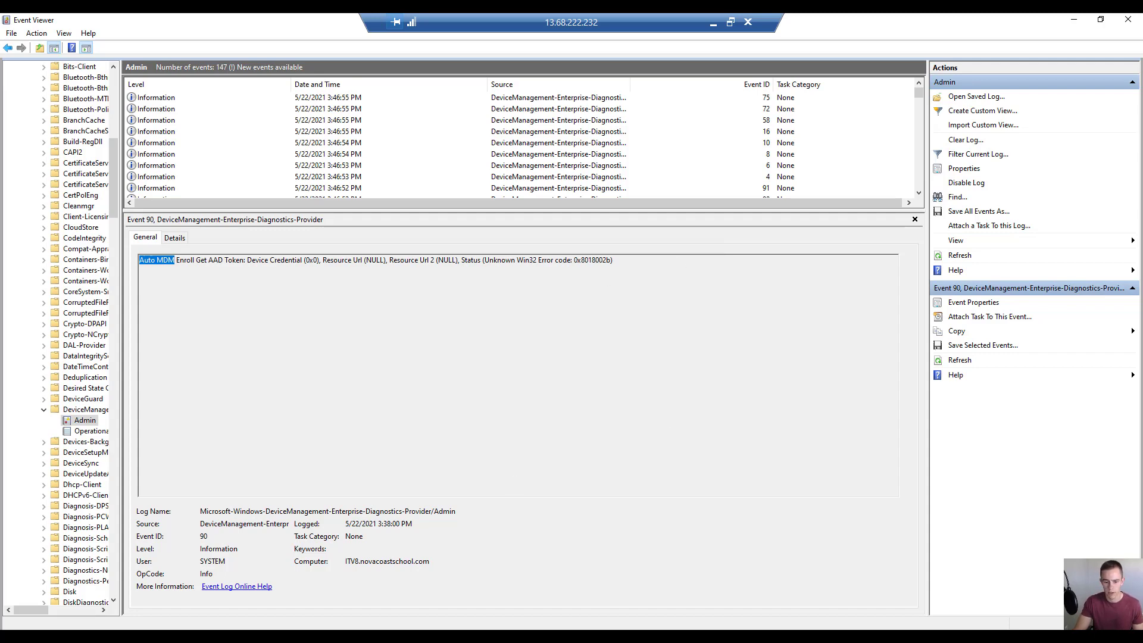
# Step: Switch to Command Prompt, review the AzureAdJoined state in the dsregcmd/status output and minimize the window
pyautogui.hotkey('alt', 'Tab')
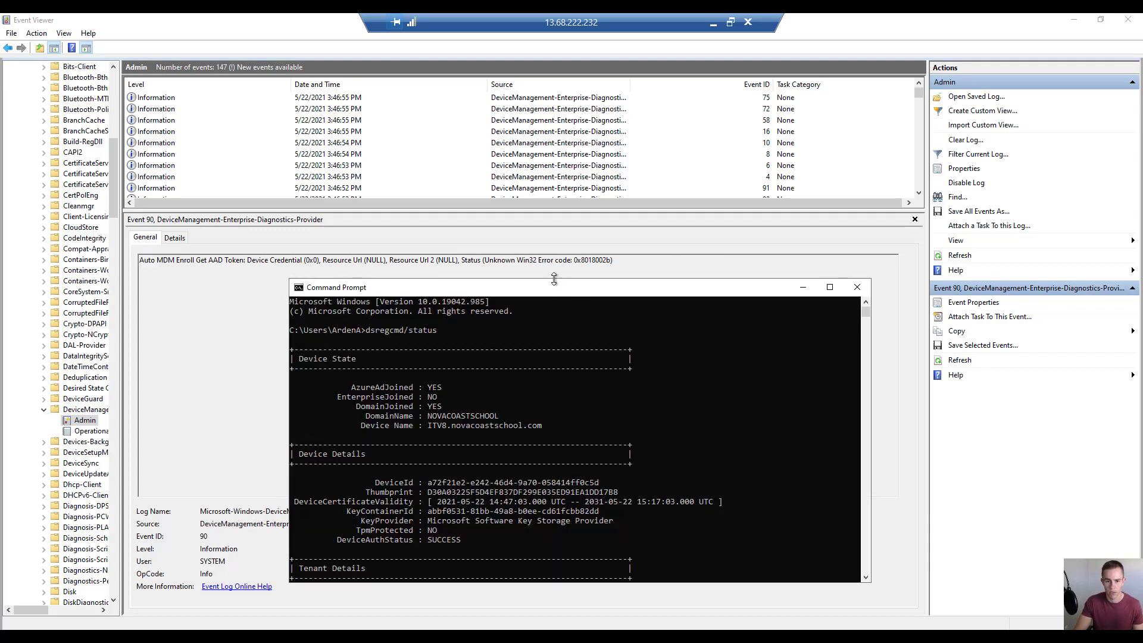
pyautogui.click(366, 331)
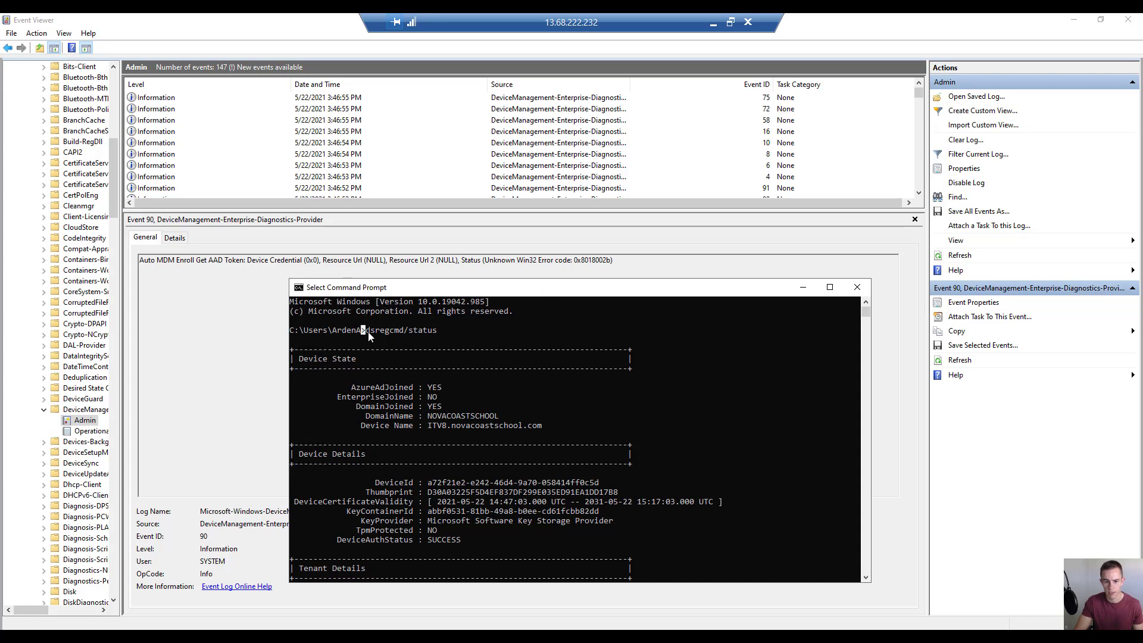
pyautogui.moveTo(398, 335); pyautogui.dragTo(432, 336)
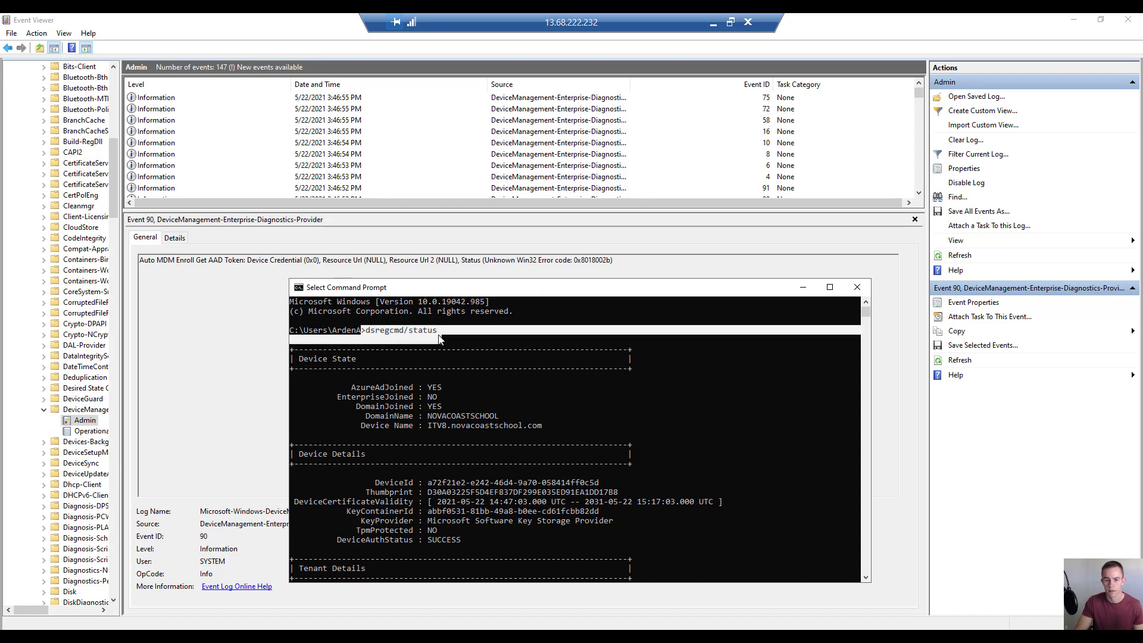
pyautogui.click(438, 338)
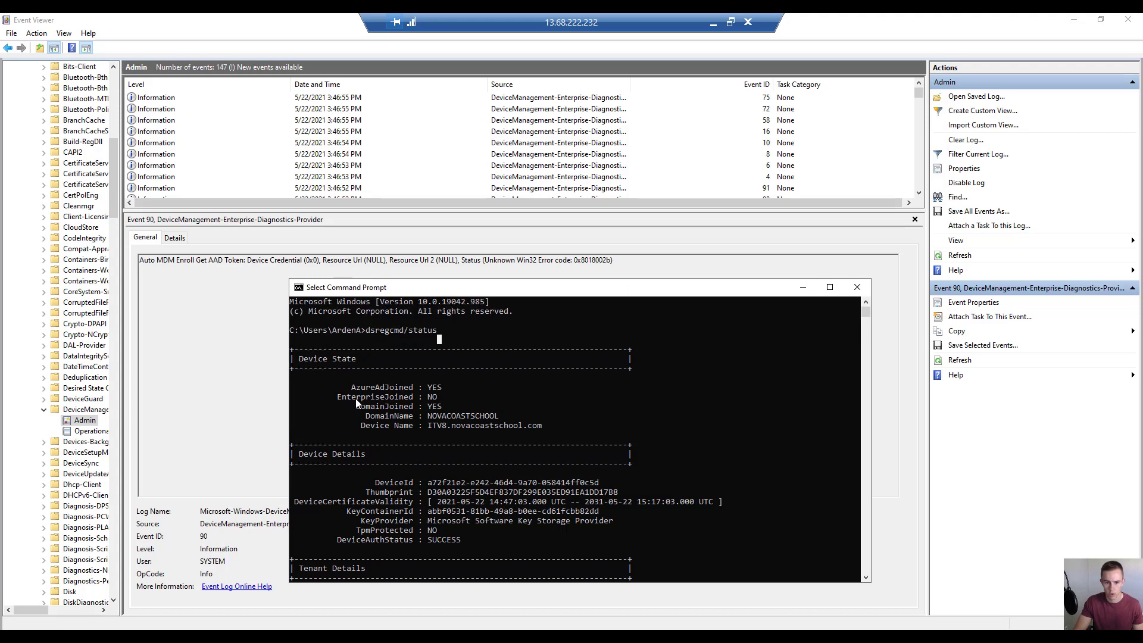
pyautogui.moveTo(348, 388); pyautogui.dragTo(441, 390)
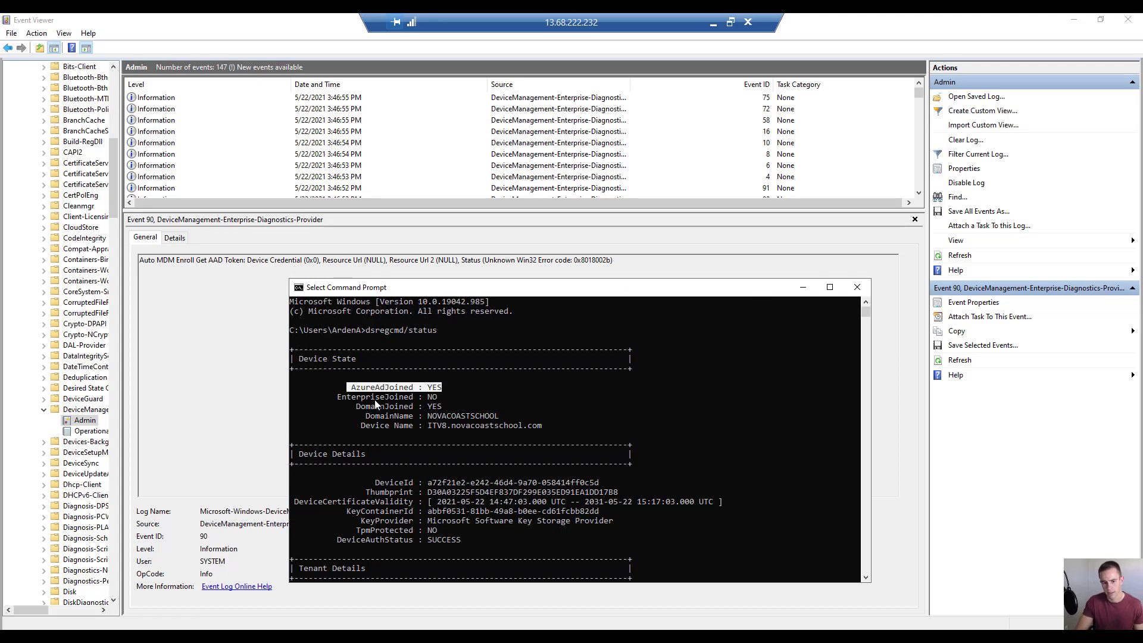
pyautogui.click(803, 288)
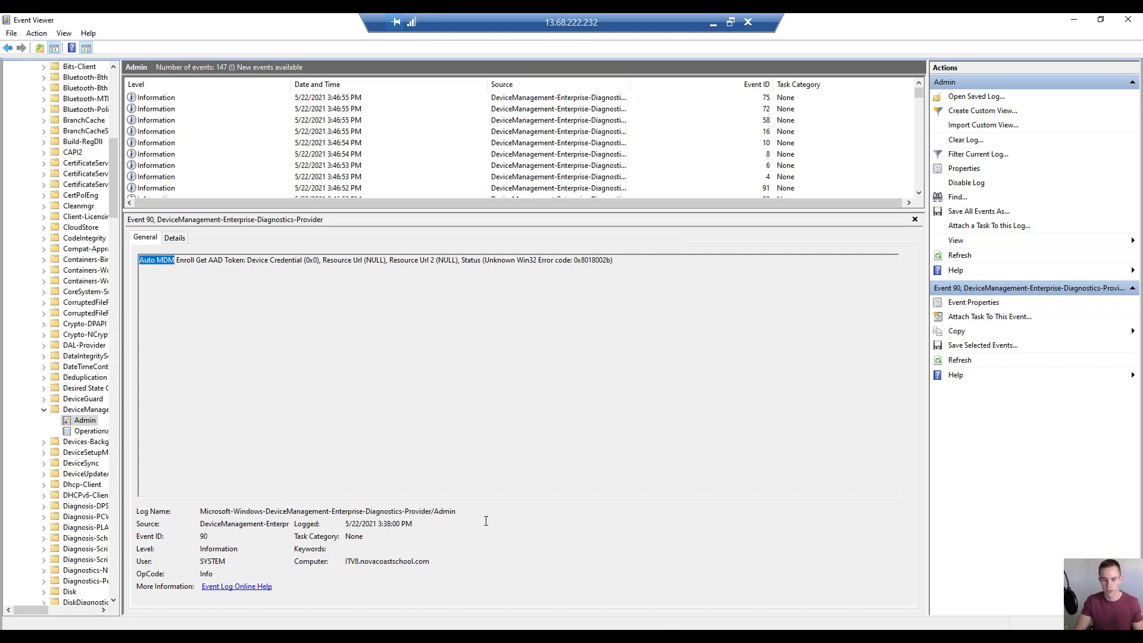
# Step: Open Windows Settings on the remote device, look at the Shared experiences page and minimize the window
pyautogui.press('super')
pyautogui.write('set')
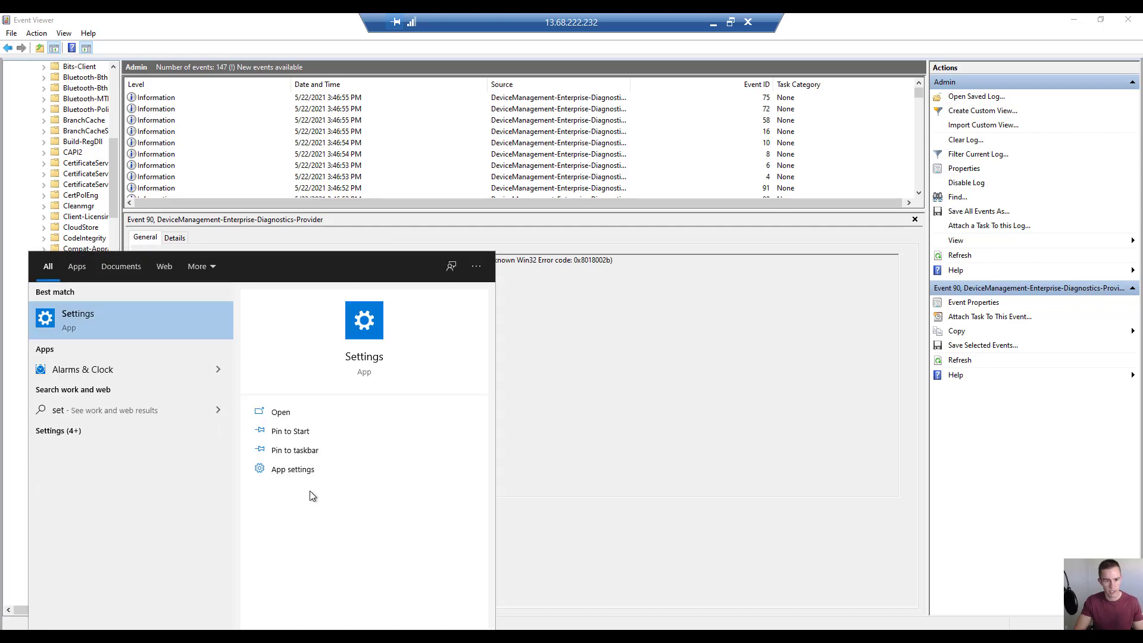
pyautogui.click(152, 313)
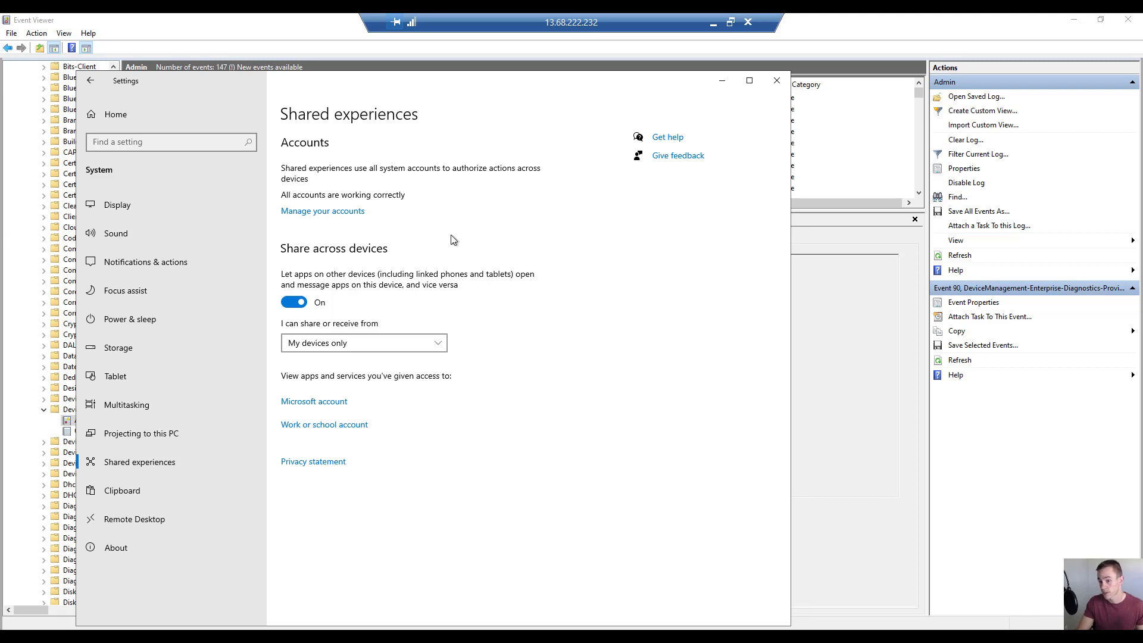
pyautogui.click(721, 82)
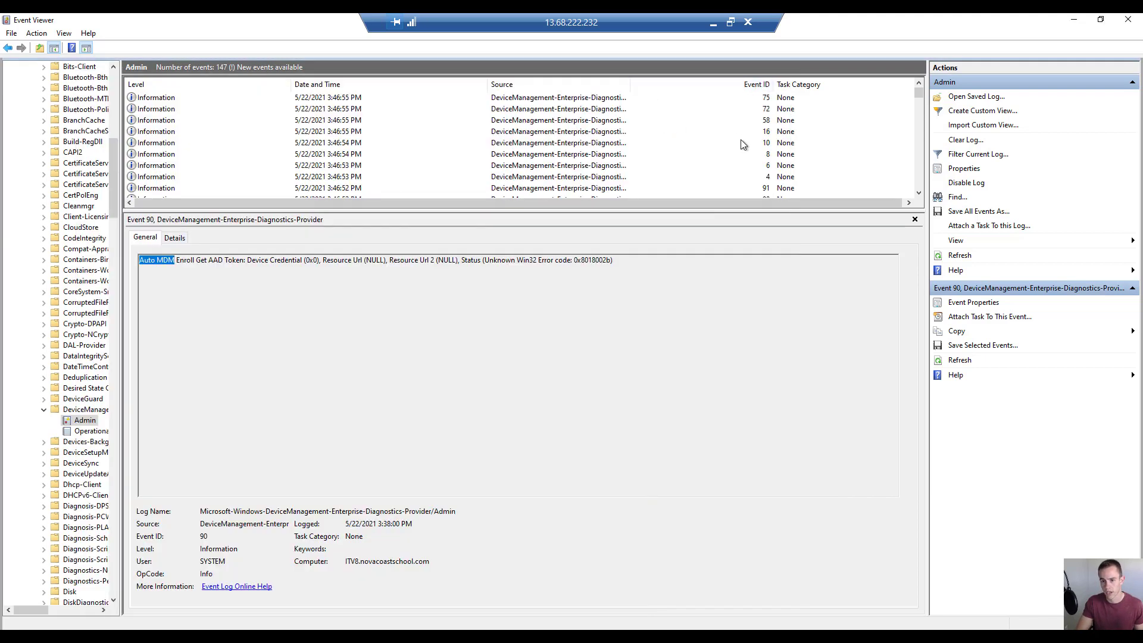
# Step: In Event Viewer, display the details of event 75 in the Admin log
pyautogui.click(765, 100)
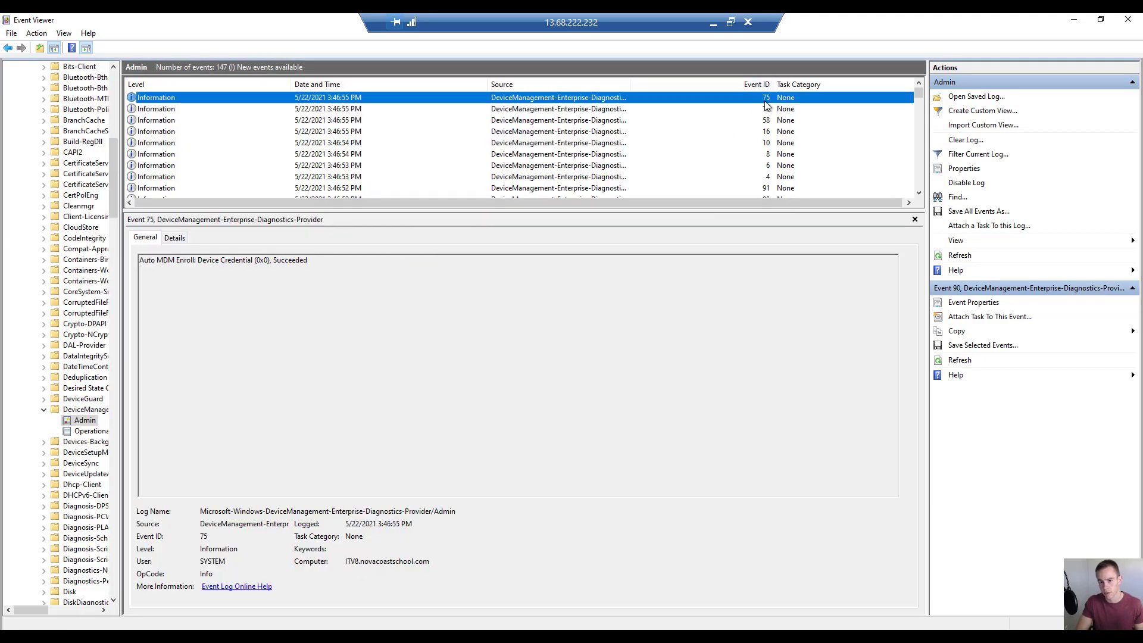